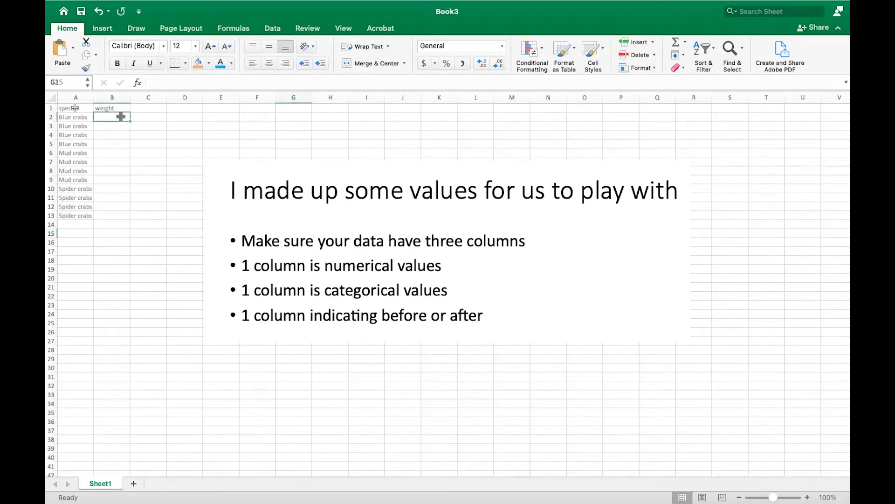
text(2)
Step: Enter the twelve crab weights in B2:B13, ending with 1.8
key(Return)
text(2.2)
key(Return)
text(2.3)
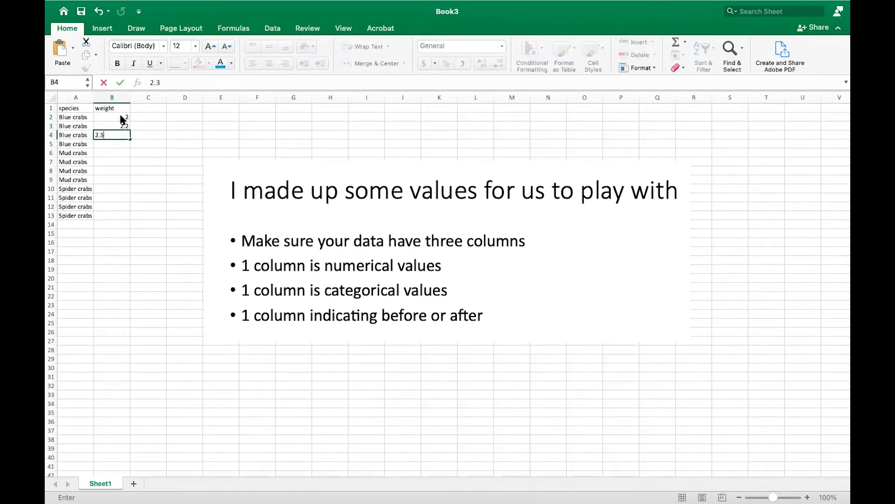
key(Return)
text(3)
key(Return)
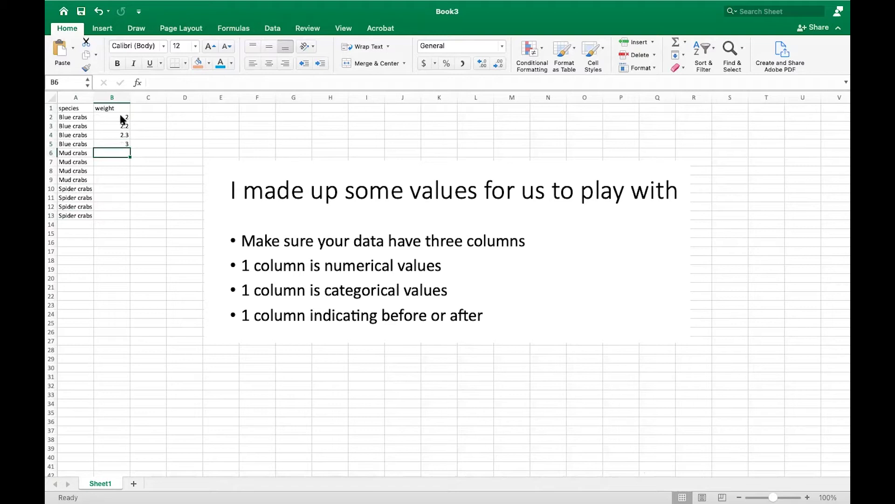
text(4)
key(Return)
text(4.1)
key(Return)
text(3.9)
key(Return)
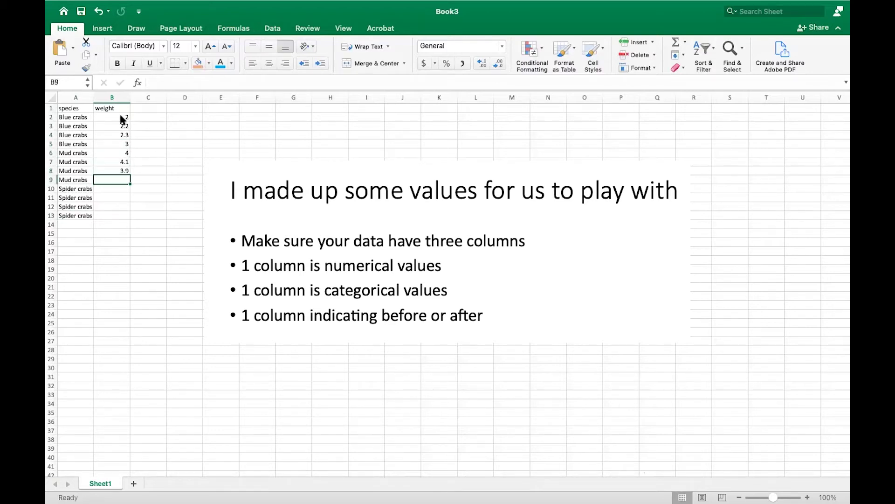
text(4.5)
key(Return)
text(1)
key(Return)
text(1.2)
key(Return)
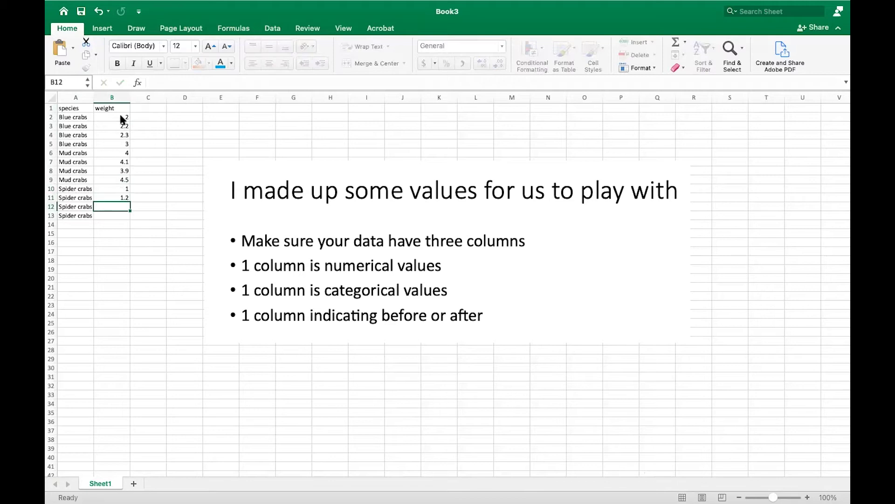
text(1.8)
key(Return)
text(1,1)
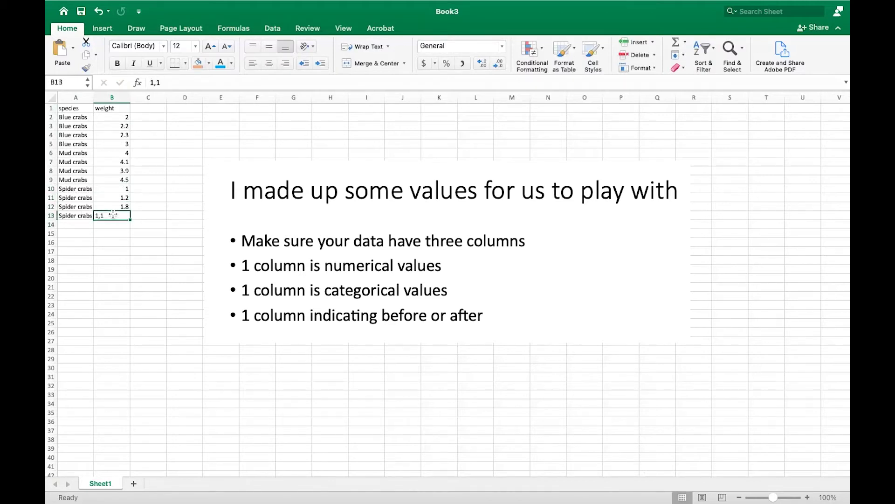
key(BackSpace)
key(BackSpace)
text(.1)
Step: Add a stage heading in C1 and fill 'before' down through row 13
key(Return)
click(147, 108)
text(stage)
key(Return)
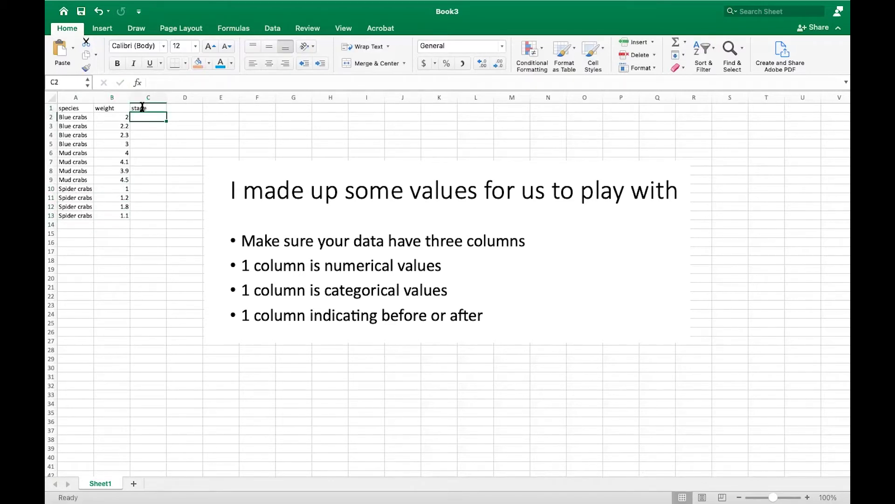
text(before)
key(Return)
click(147, 117)
drag(166, 122, 165, 215)
Step: Copy the species names from A2:A13 into rows 14 to 25
click(71, 117)
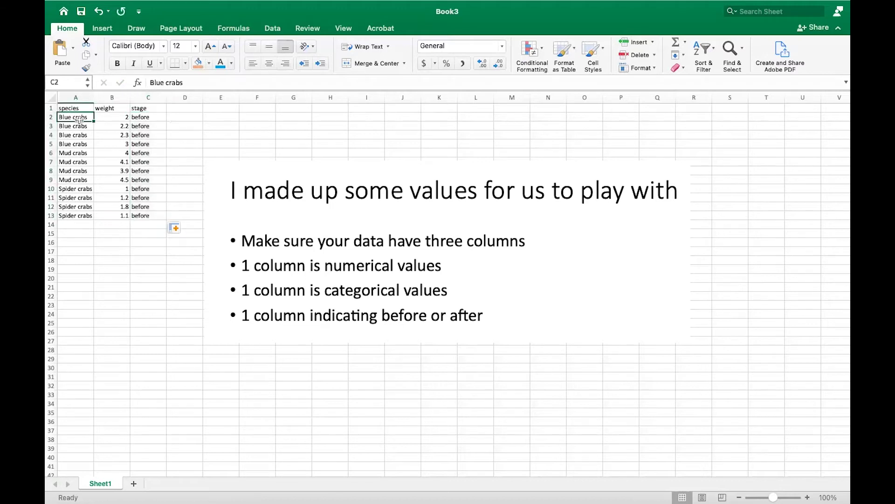
drag(72, 116, 73, 215)
key(ctrl+c)
click(73, 223)
key(ctrl+v)
Step: Fill 'after' down C14:C25 and enter weights for the after rows
click(111, 224)
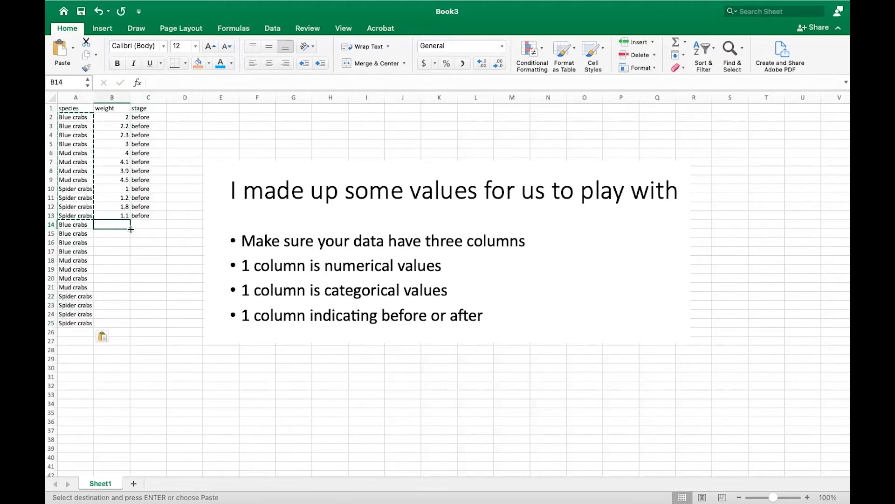
click(148, 224)
text(after)
key(Return)
click(148, 225)
drag(165, 228, 166, 323)
click(111, 225)
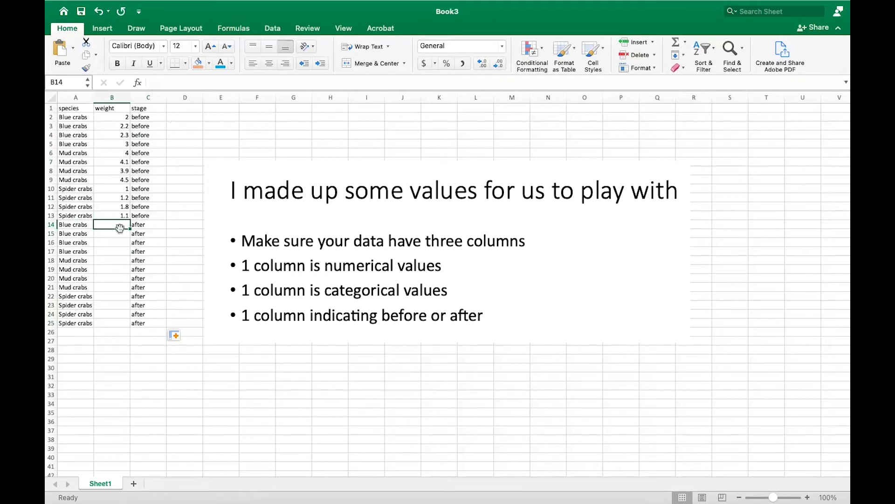
text(2.2)
key(Return)
text(2.3)
key(Return)
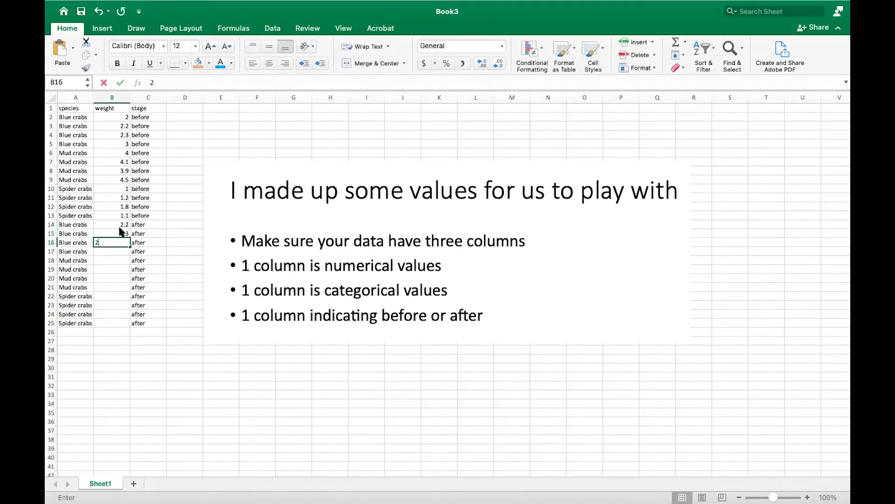
text(2.9)
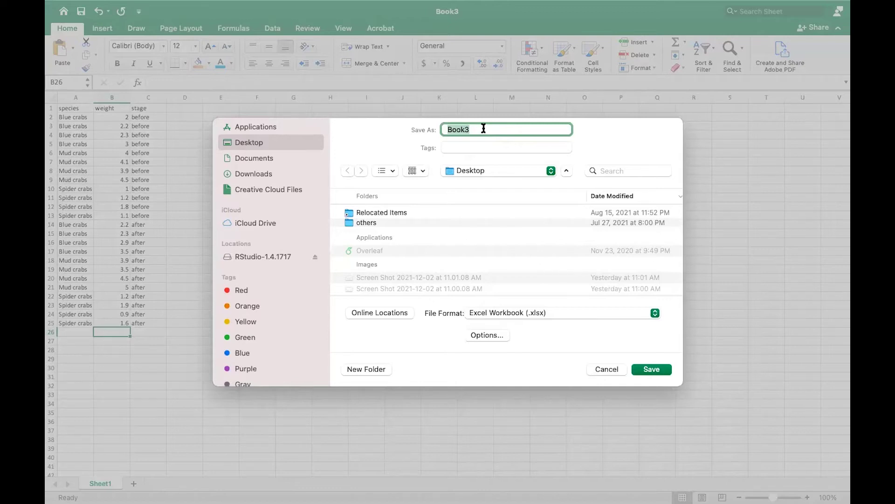
Step: Save the workbook to the Desktop as crab_data in Excel Workbook format
key(BackSpace)
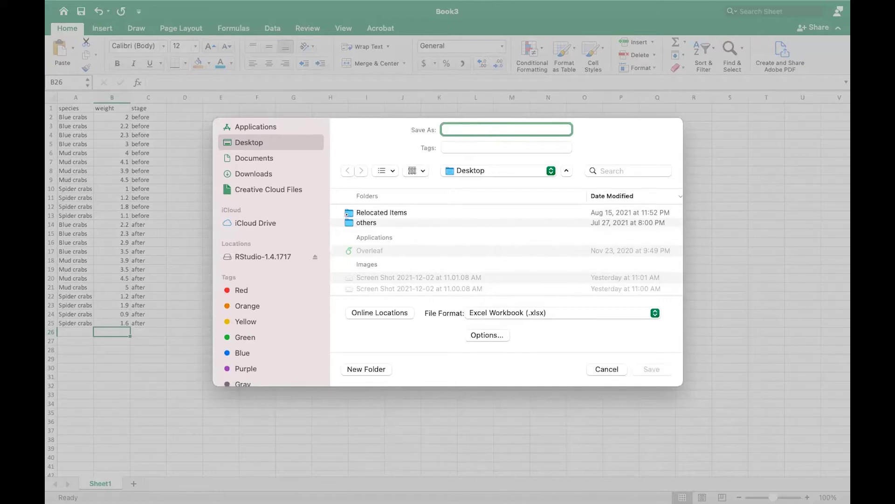
text(so)
key(BackSpace)
key(BackSpace)
text(sp)
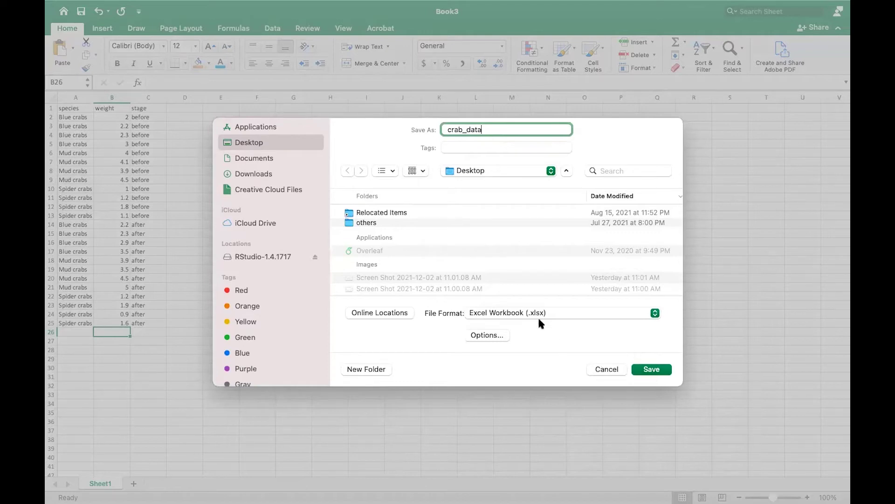
click(651, 369)
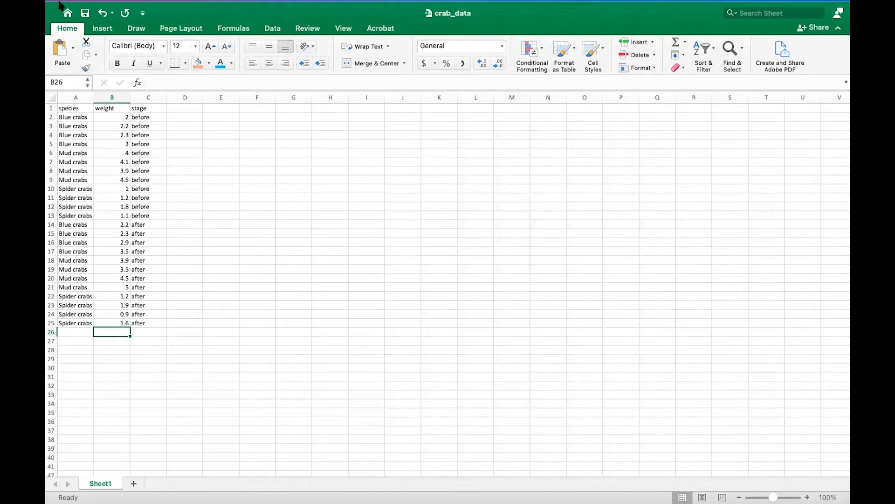
Step: Leave Excel for RStudio and create a new untitled R script
mouse_move(64, 3)
click(75, 24)
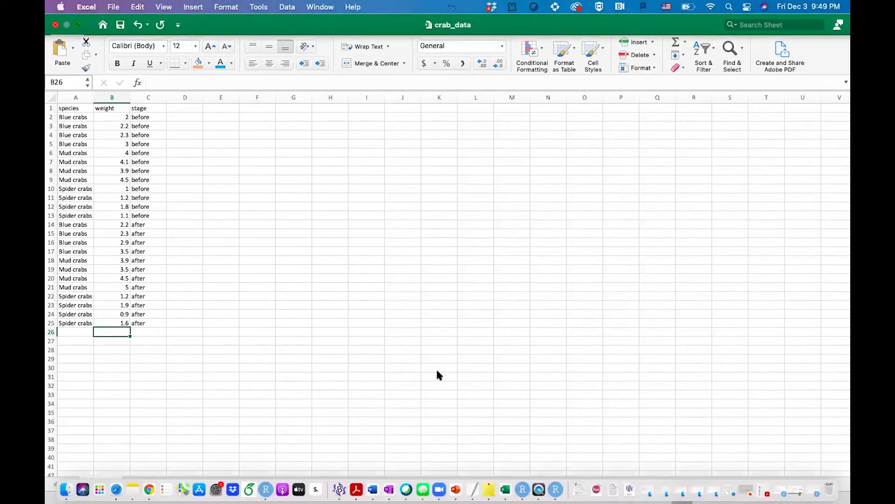
click(555, 490)
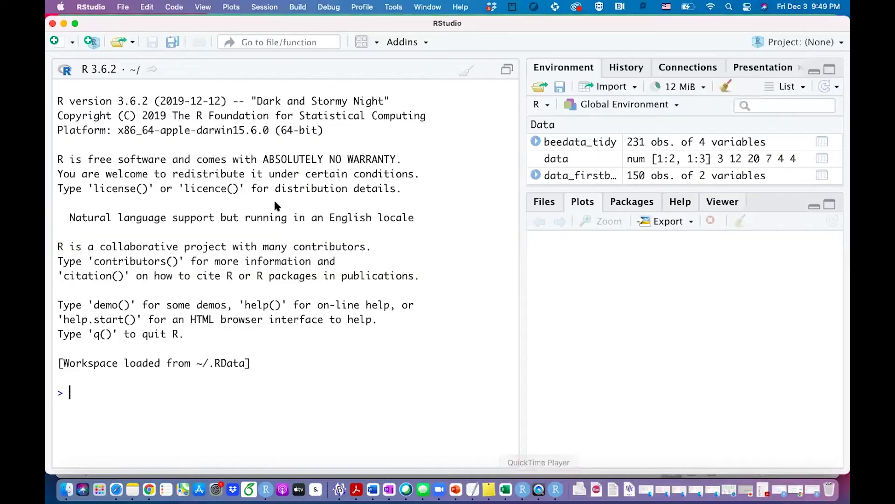
click(124, 7)
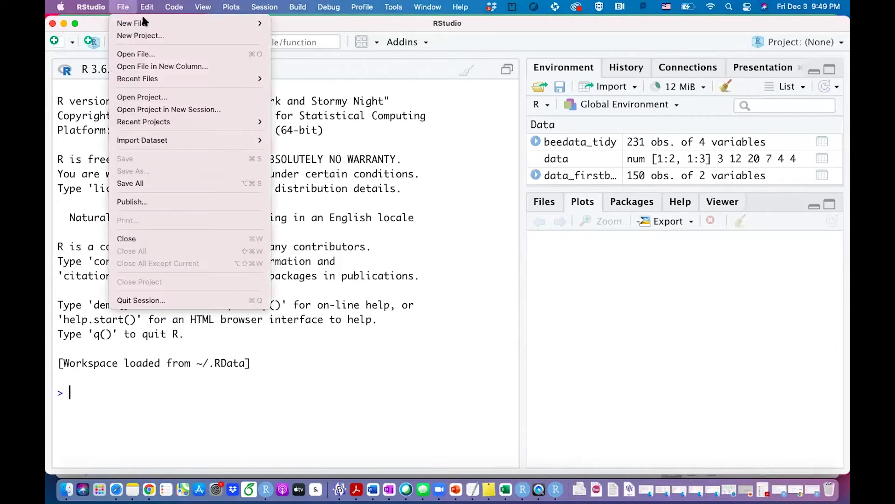
click(71, 42)
click(72, 42)
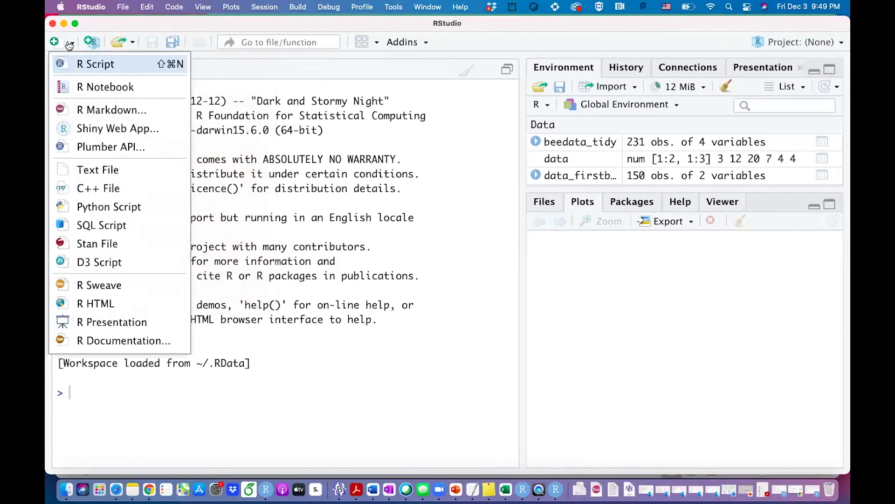
click(95, 64)
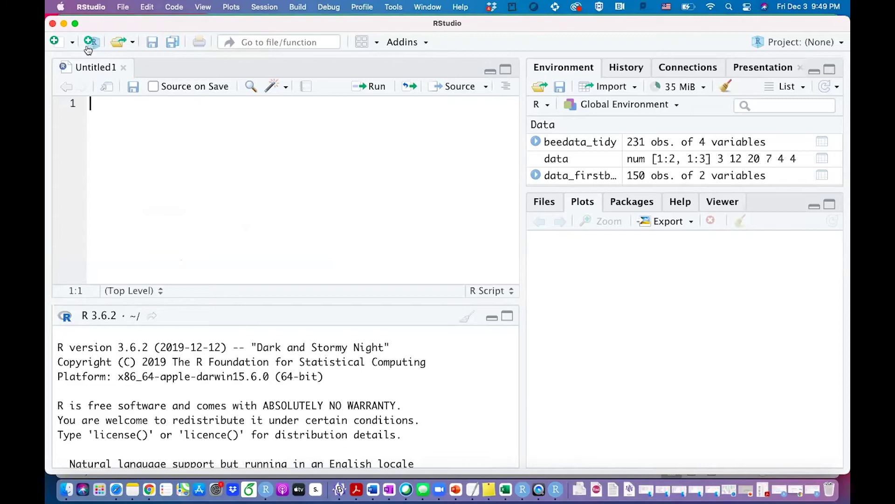
Step: Import ~/Desktop/crab_data.xlsx through Import Excel Data as the table crab_data
click(123, 7)
mouse_move(142, 153)
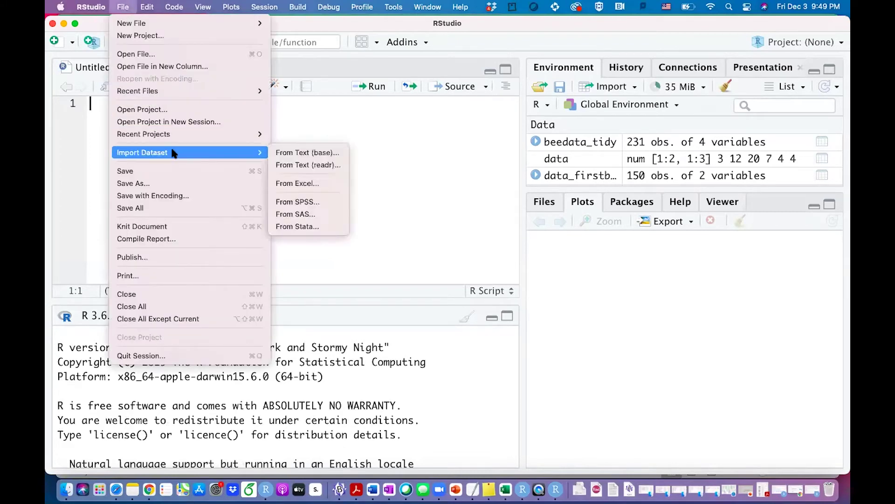
click(297, 183)
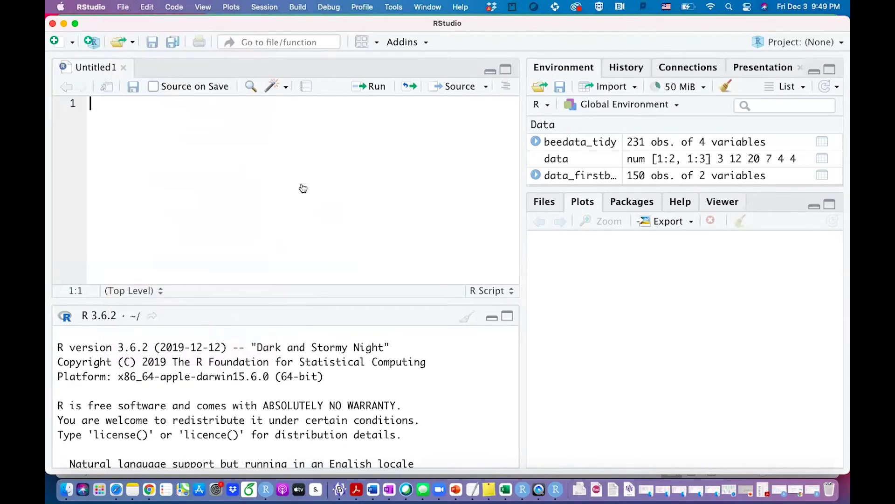
click(708, 110)
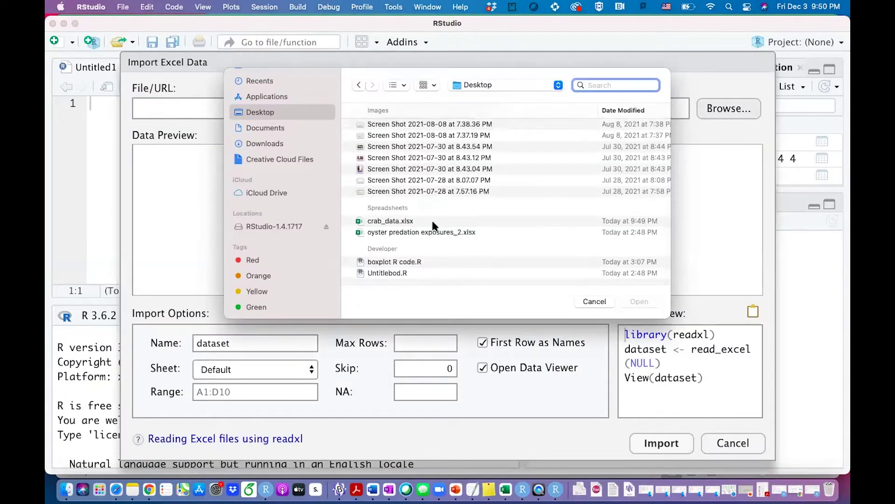
click(393, 223)
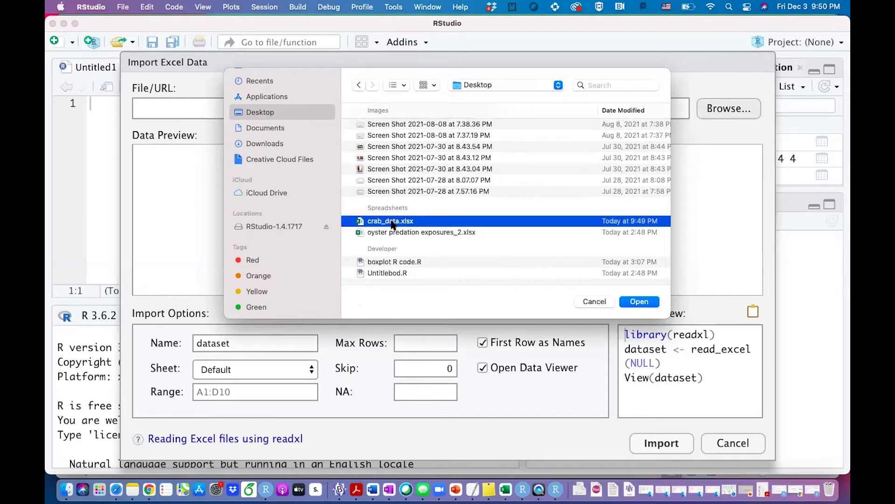
click(639, 301)
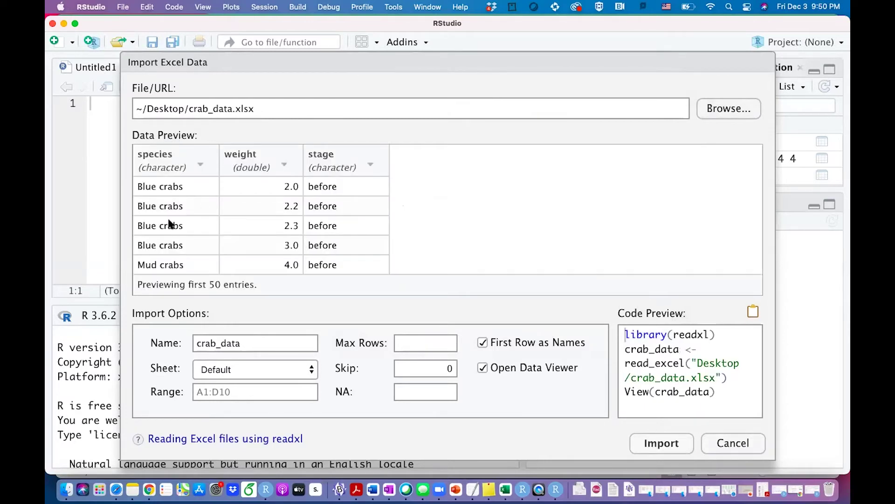
scroll(195, 220, down, 5)
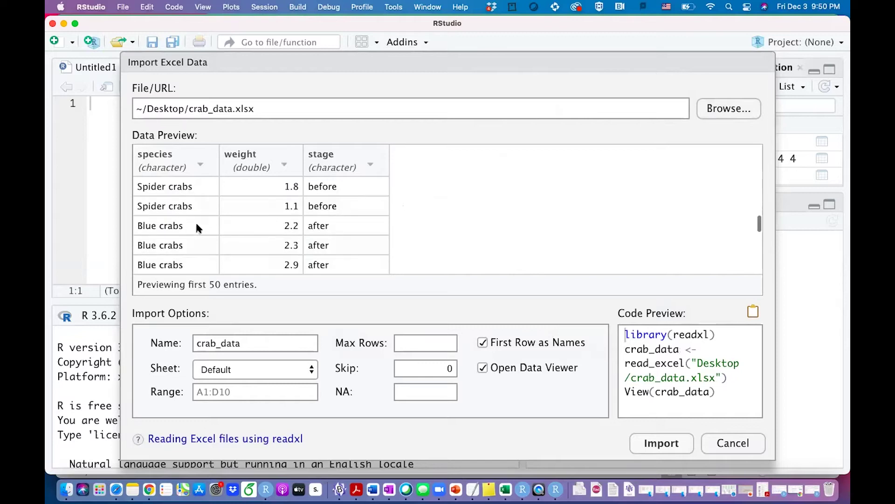
scroll(195, 220, down, 5)
scroll(275, 226, down, 5)
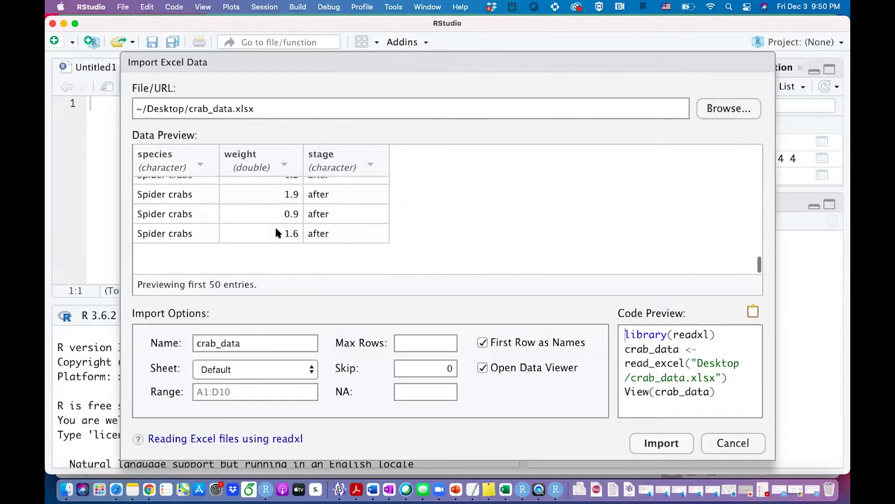
click(661, 446)
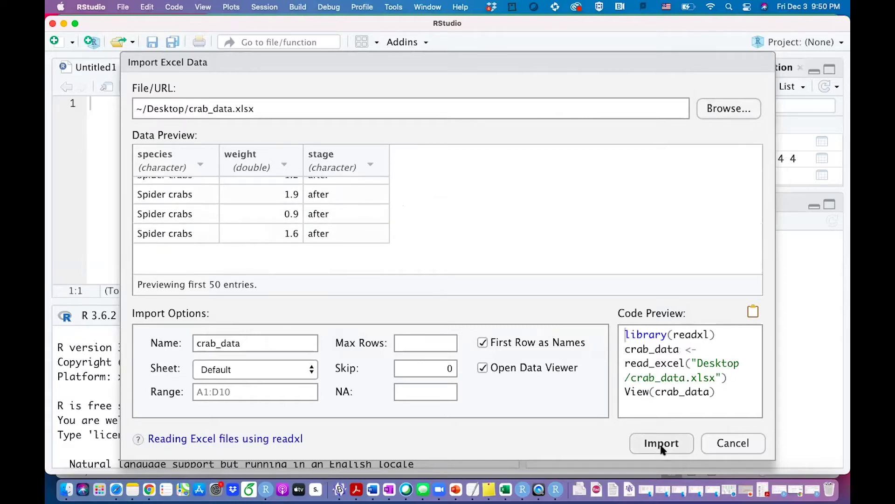
click(661, 446)
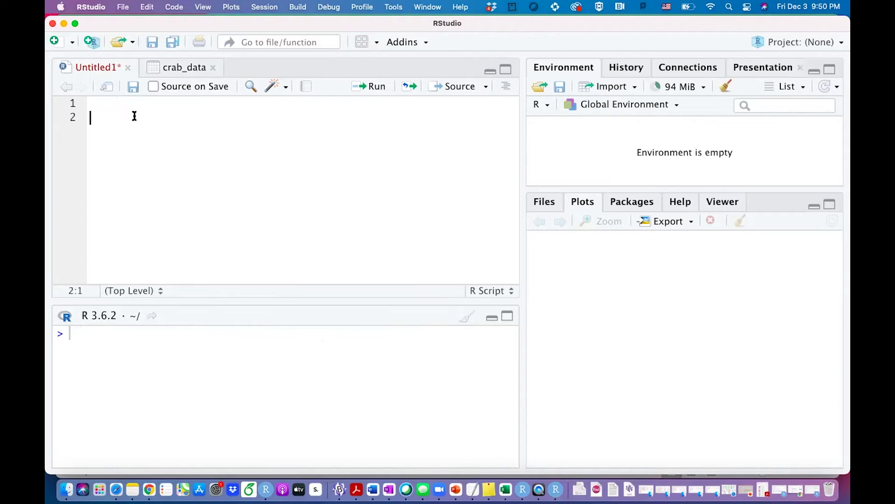
text(install.package)
text(s(")
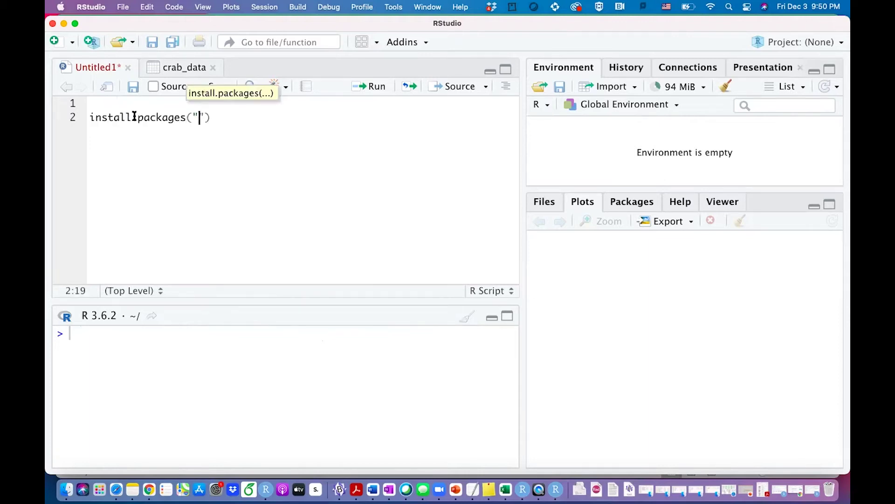
text(ggplot2)
Step: Write install.packages("ggplot2") and library(ggplot2) in Untitled1, then run the library line
key(Right)
key(Right)
key(Return)
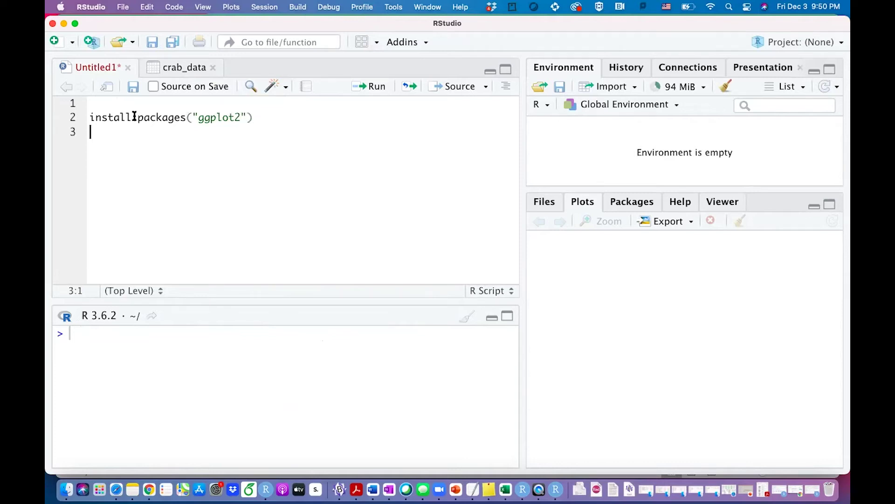
text(library)
text((ggplot)
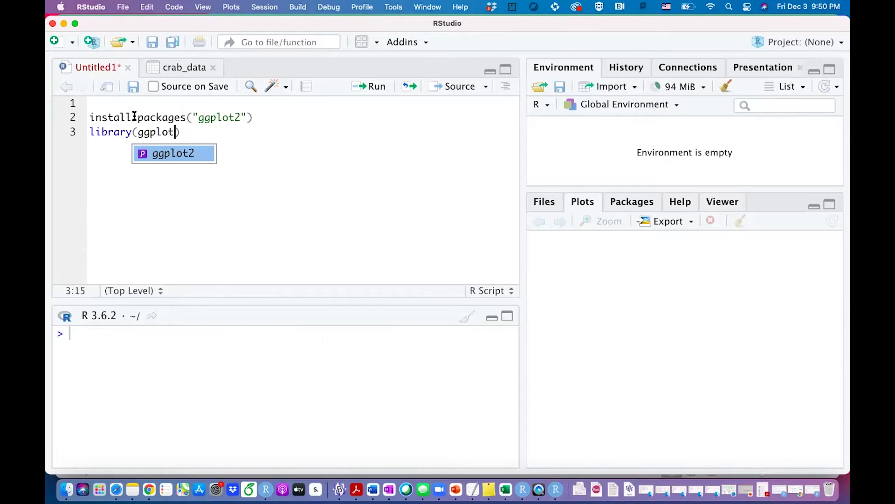
text(2)
key(Right)
click(372, 86)
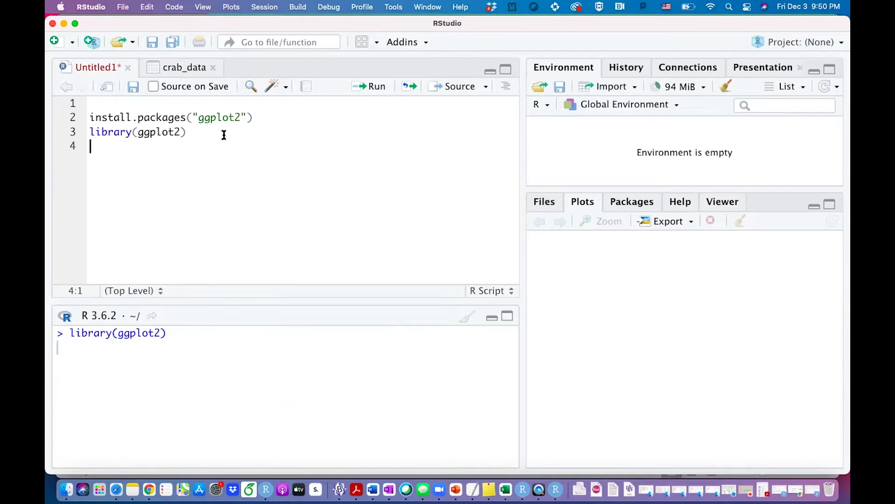
text(ggpl)
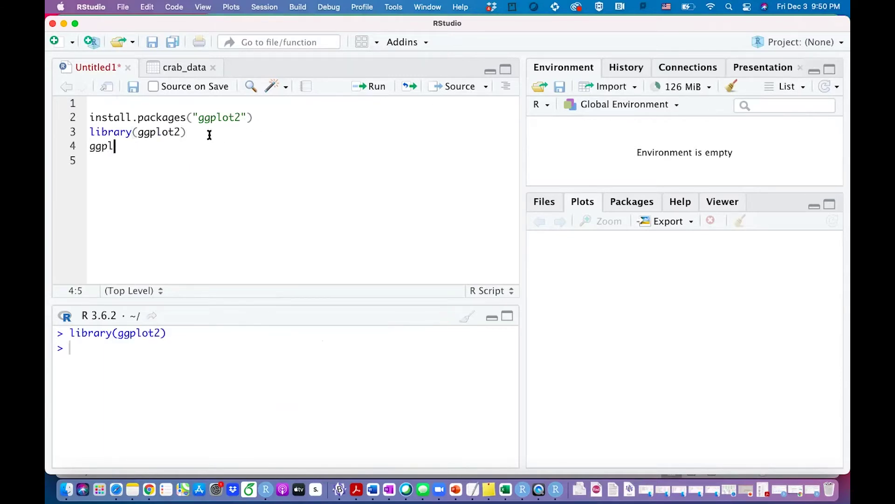
text(ot)
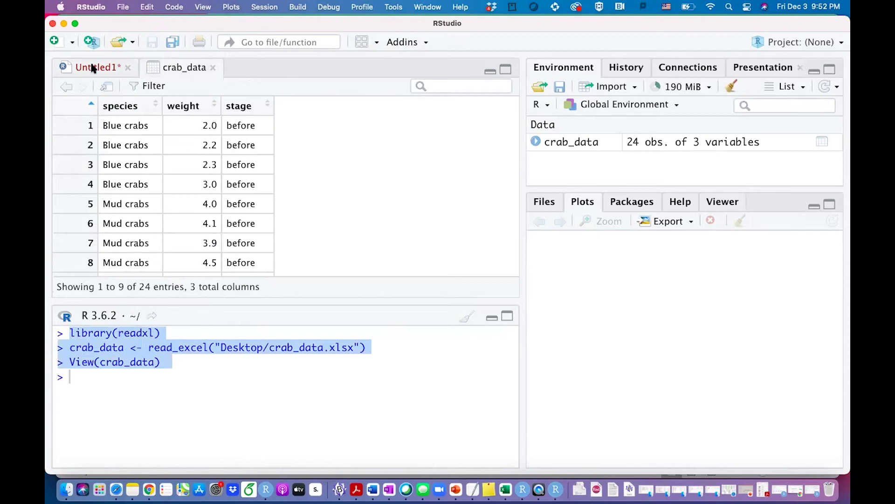
Step: Paste the three console import commands into the script and strip their '> ' prompts
click(94, 68)
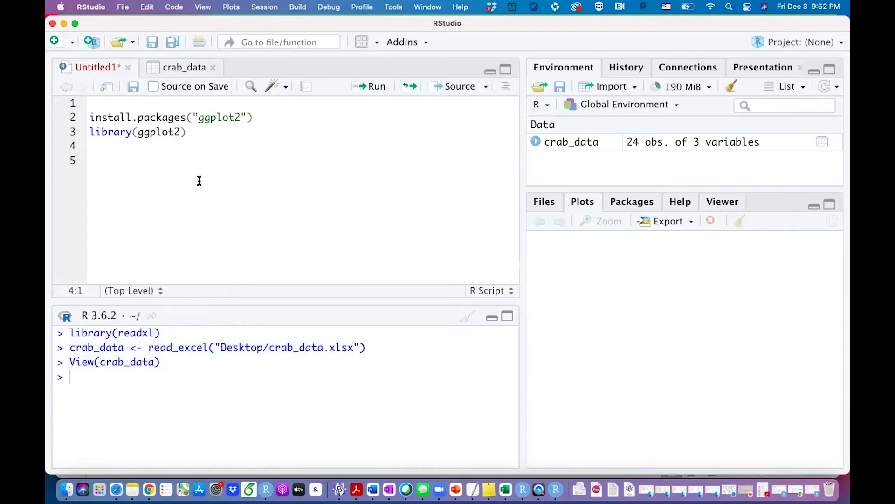
key(Return)
text(library(readxl) > crab_data <- read_excel("Desktop/crab_data.xlsx") > View(crab_data))
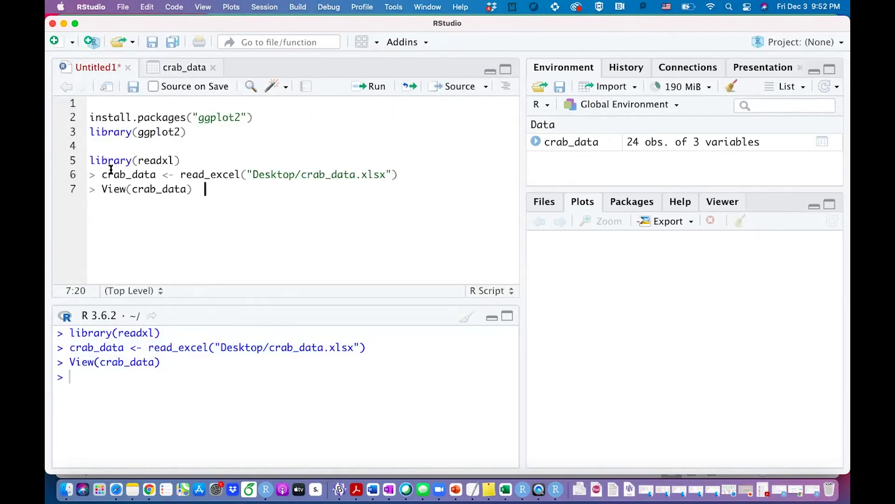
drag(105, 174, 75, 177)
key(BackSpace)
drag(102, 189, 68, 183)
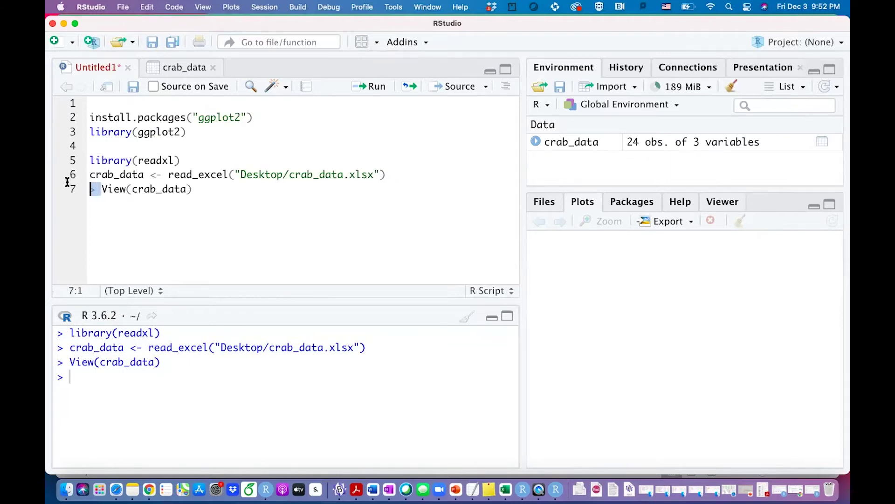
key(BackSpace)
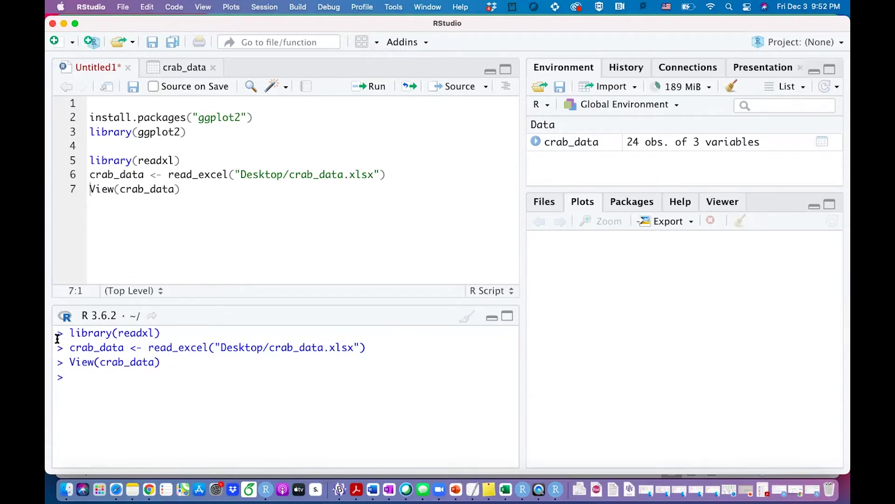
Step: Rerun library(readxl), the read_excel line and View(crab_data) from the script
drag(68, 333, 160, 362)
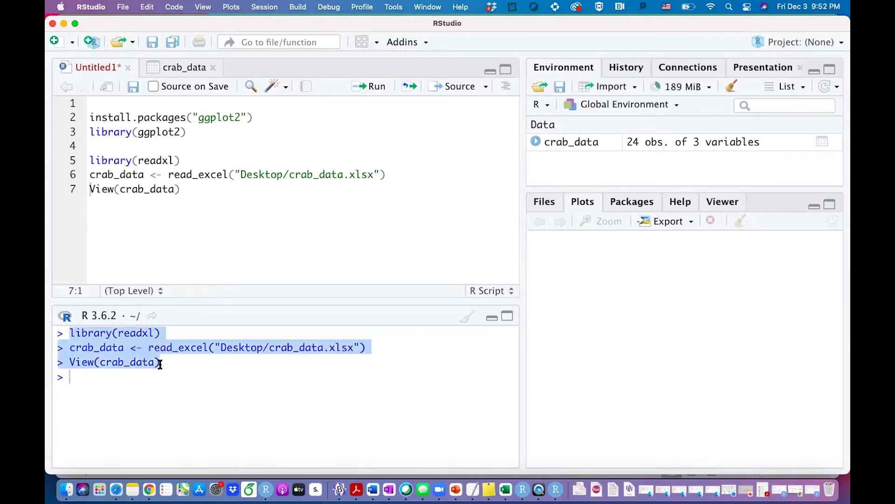
click(94, 189)
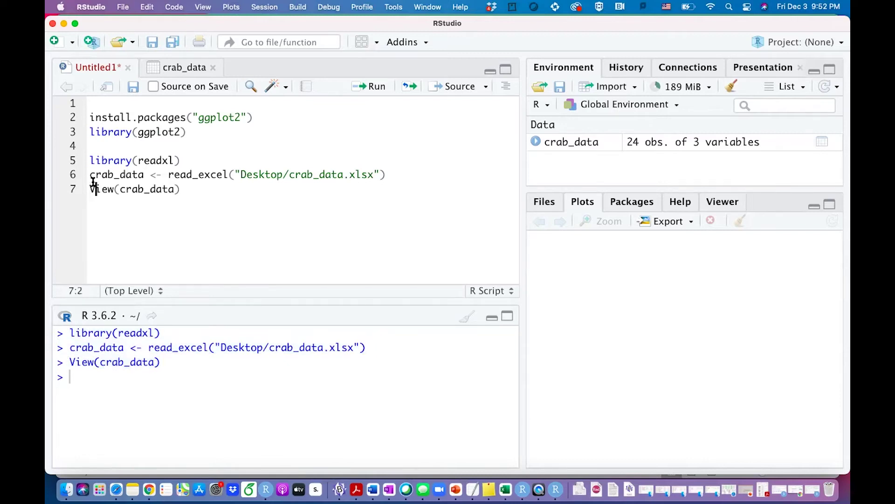
click(138, 161)
click(376, 86)
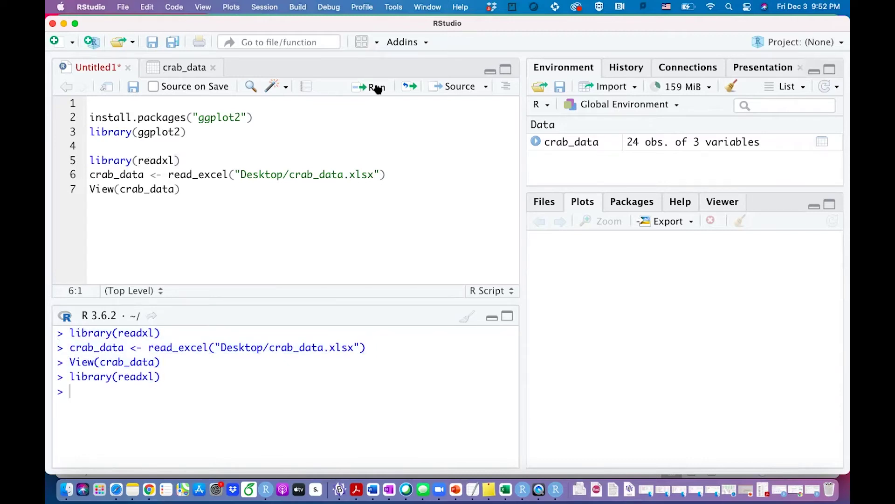
click(377, 87)
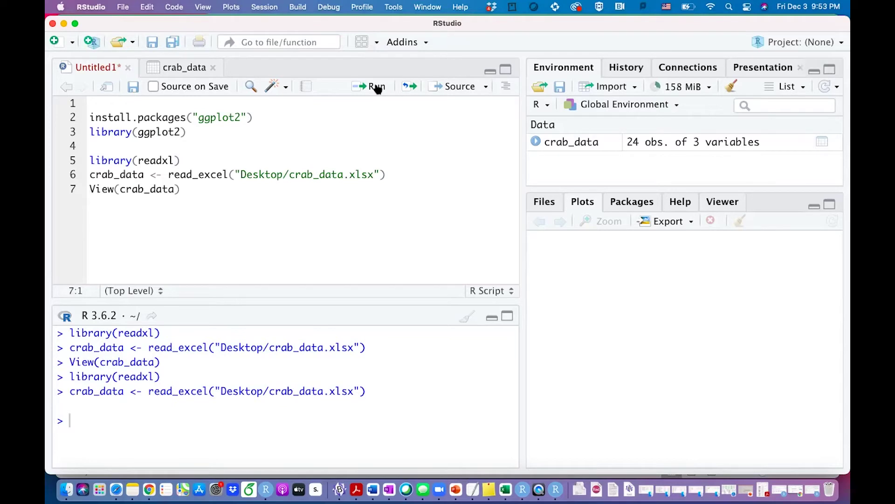
click(376, 88)
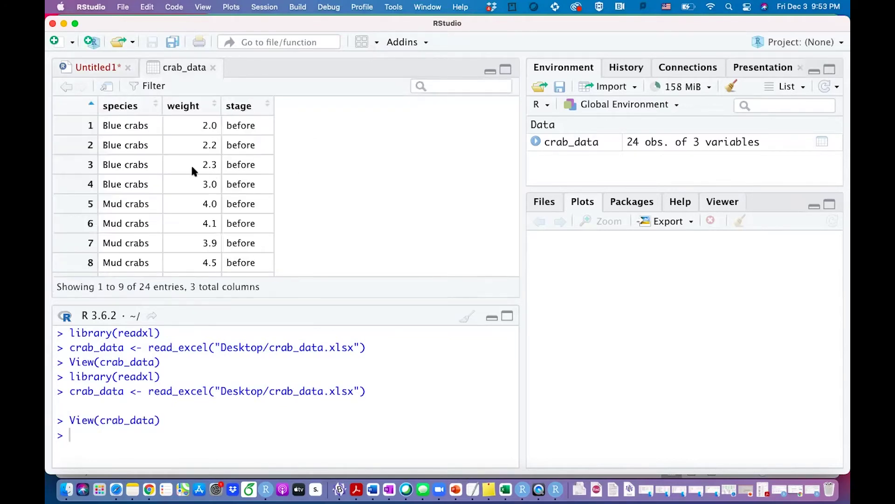
click(92, 68)
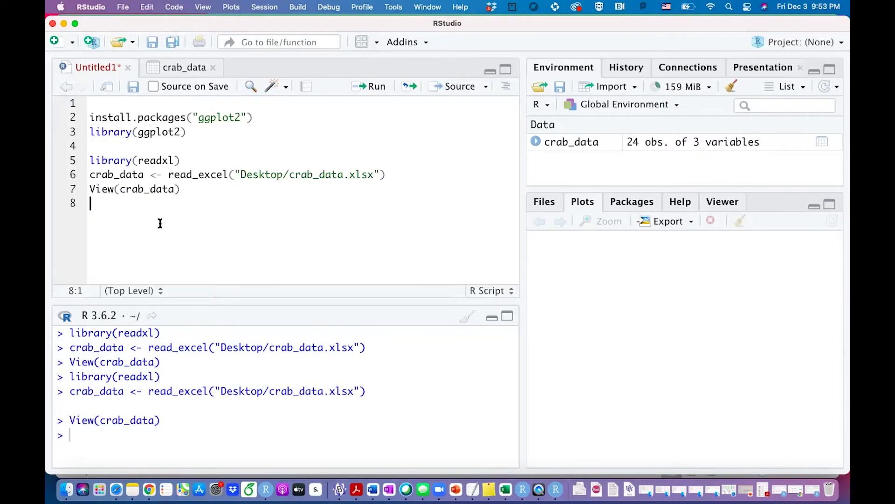
text(ggplot()
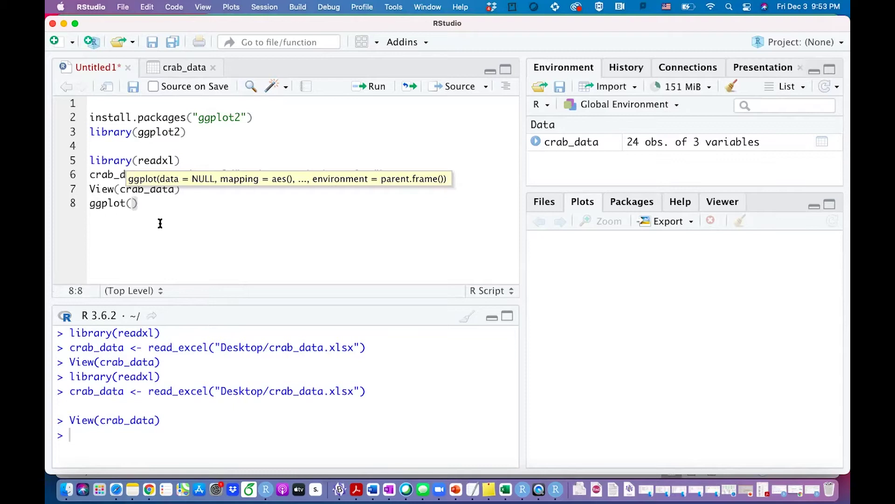
Step: Start line 8 as ggplot(crab_data, ...), pasting the copied crab_data name
double_click(148, 188)
key(super+c)
click(130, 203)
key(super+v)
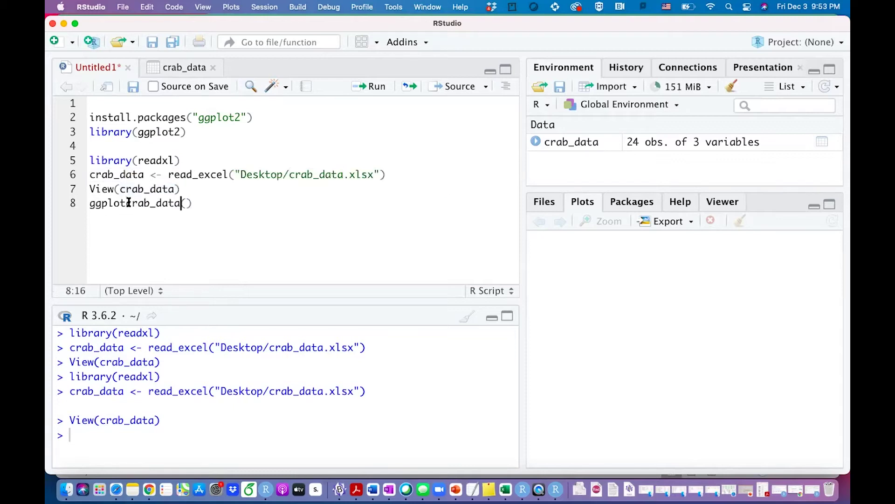
key(super+z)
click(130, 203)
key(super+v)
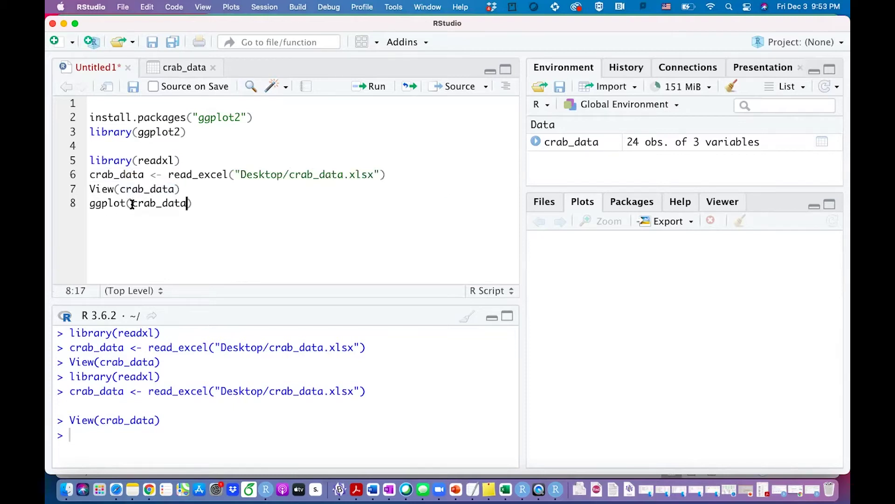
text(,aes()
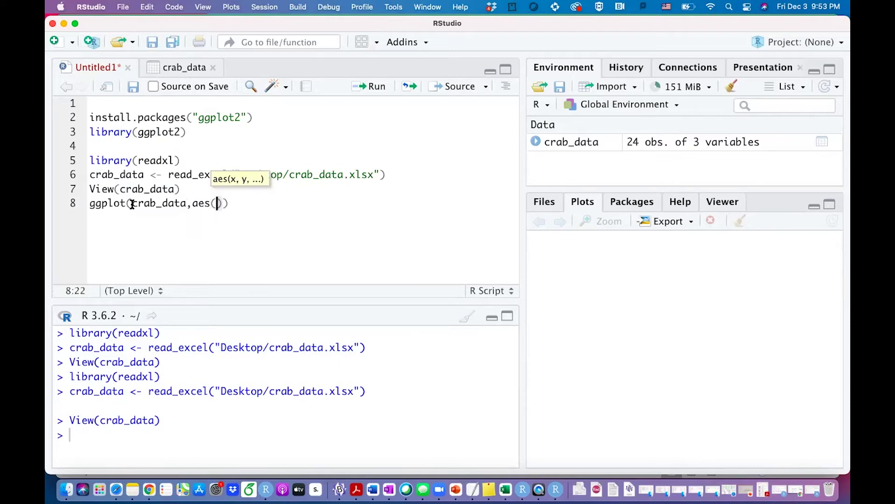
text(x=)
text(s)
text(pecie)
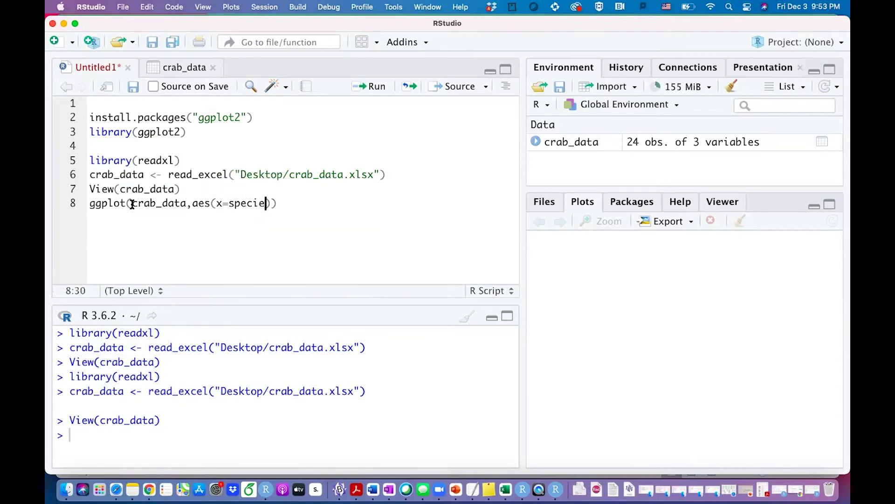
text(s,y)
text(=weight)
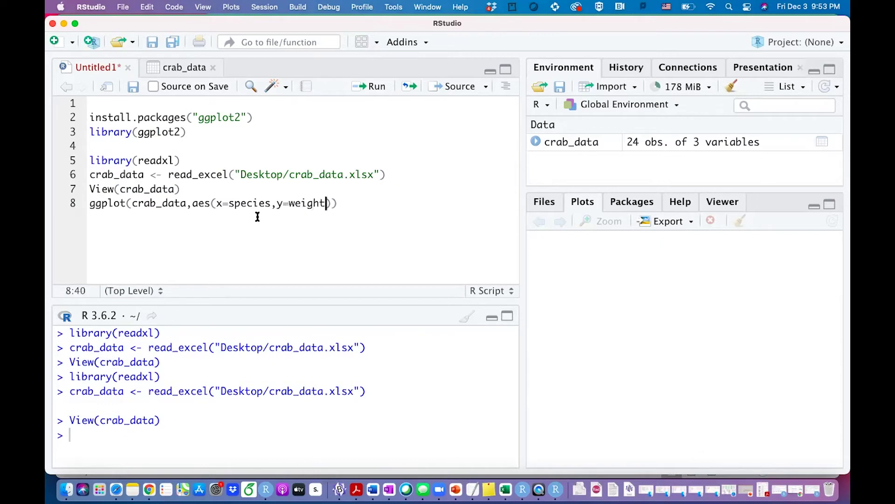
text(,fill=)
text(stage)
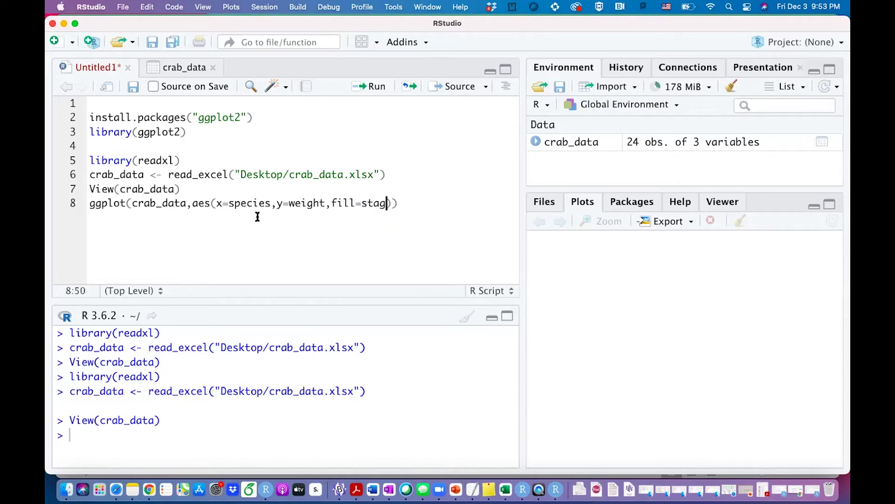
Step: Complete aes(x=species, y=weight, fill=stage) and add geom_boxplot() on the next line
key(Right)
key(Right)
click(171, 68)
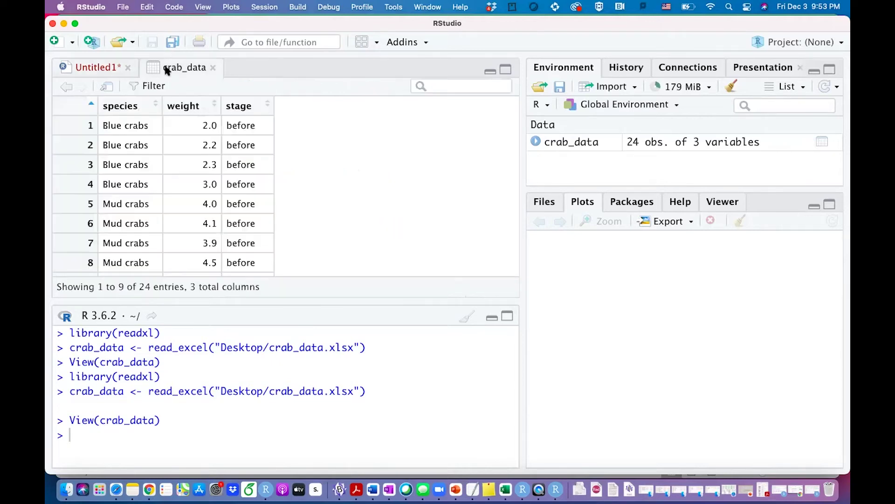
click(94, 67)
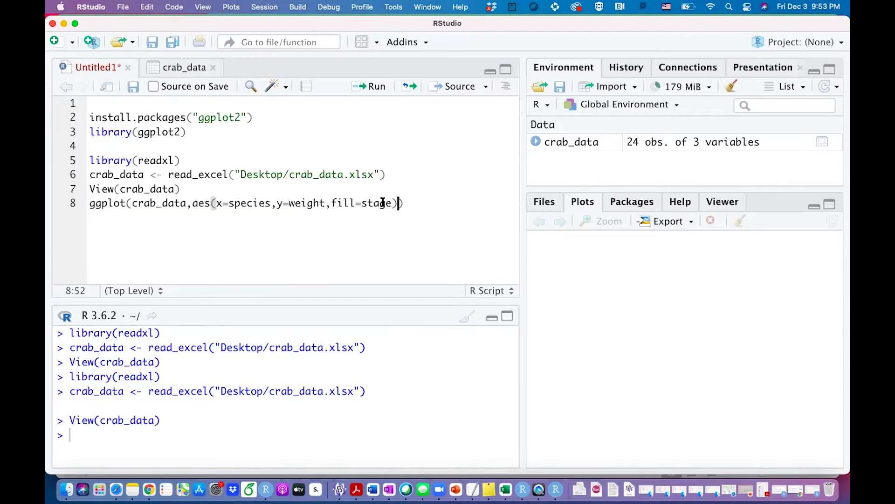
click(415, 204)
text(+)
key(Return)
text(ge)
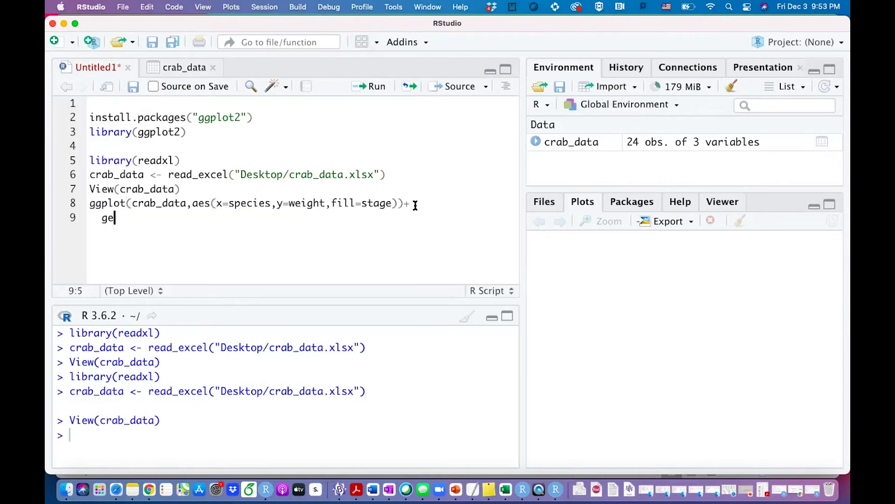
text(om_b)
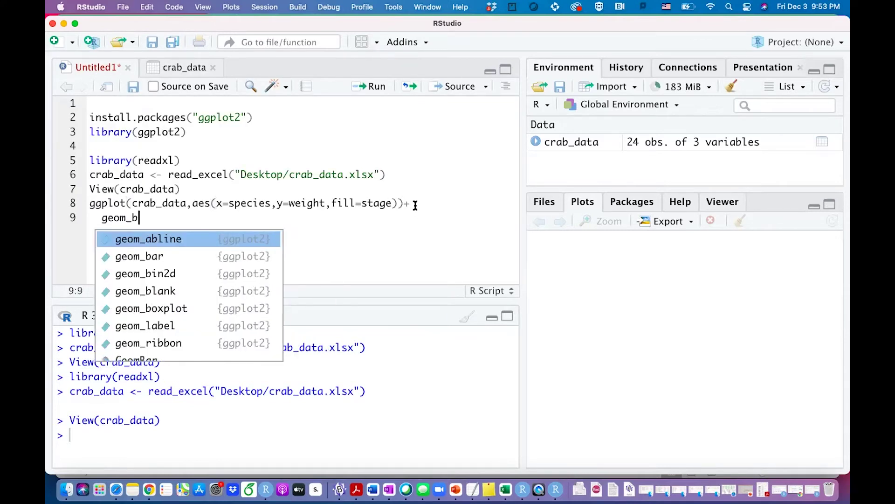
text(ox)
key(Tab)
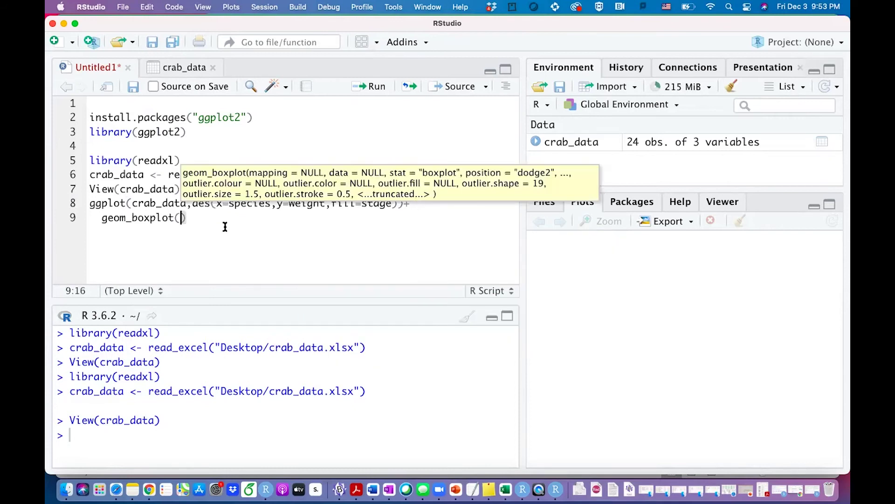
click(188, 203)
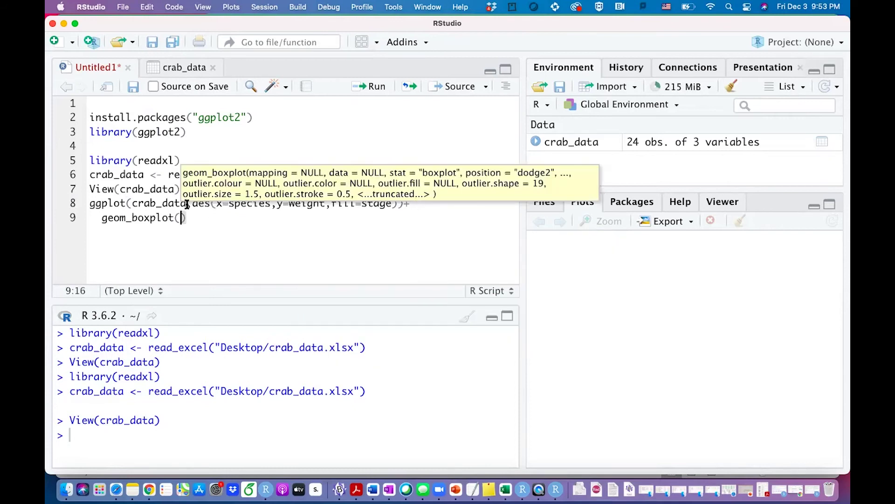
Step: Run the ggplot code and inspect the stage-filled box plot in an enlarged Zoom window
click(371, 86)
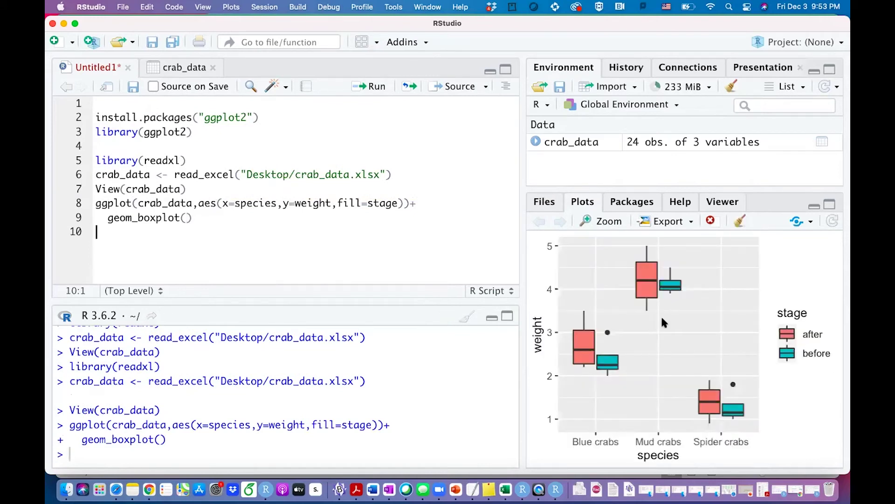
click(608, 221)
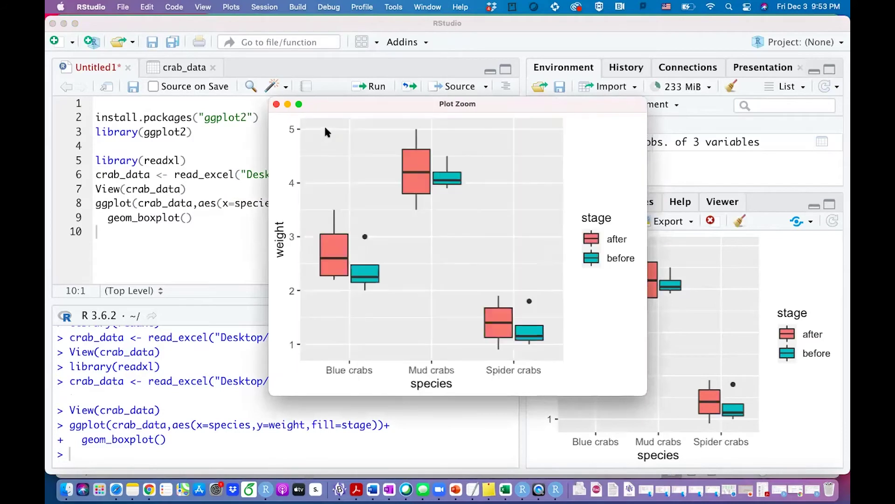
drag(646, 394, 795, 434)
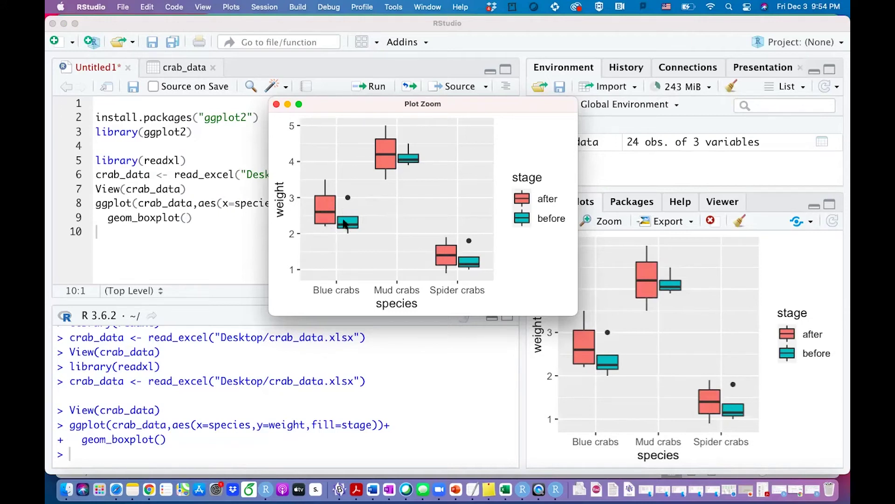
click(276, 104)
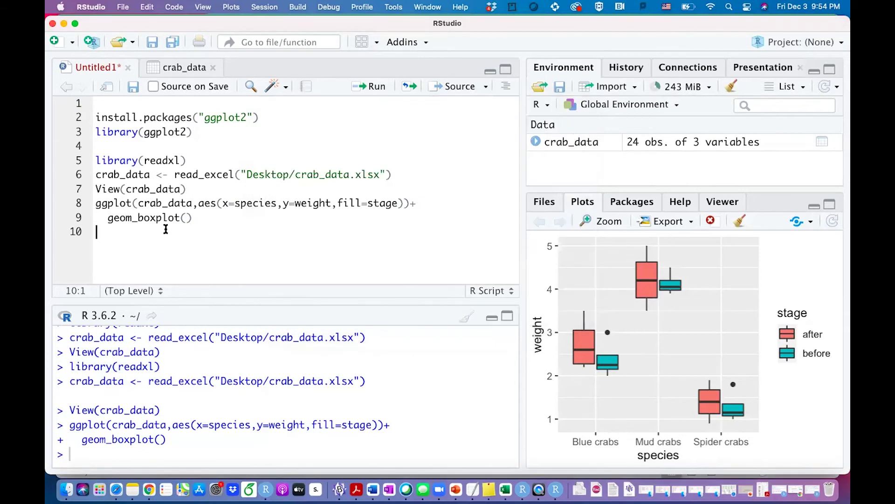
Step: Insert a line above the ggplot code making stage a factor with levels 'before', 'after'
double_click(160, 204)
click(136, 230)
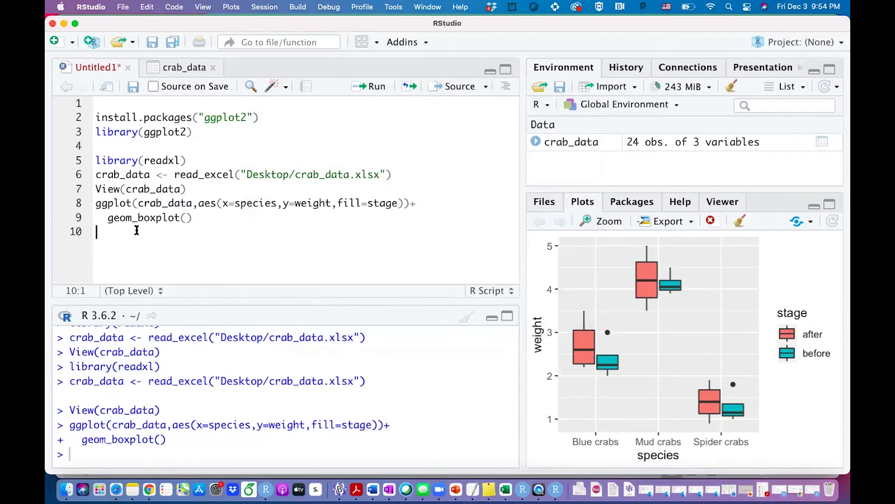
click(201, 189)
key(Return)
text(crab_data)
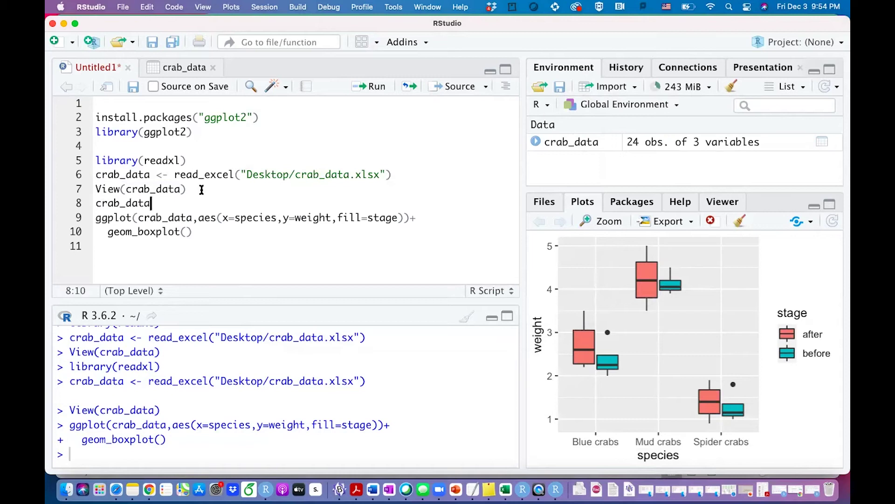
text($)
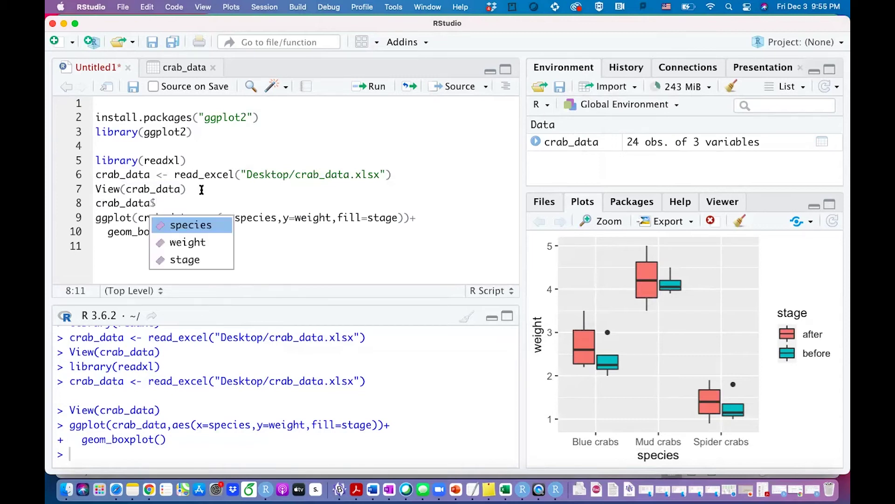
key(Down)
key(Down)
key(Return)
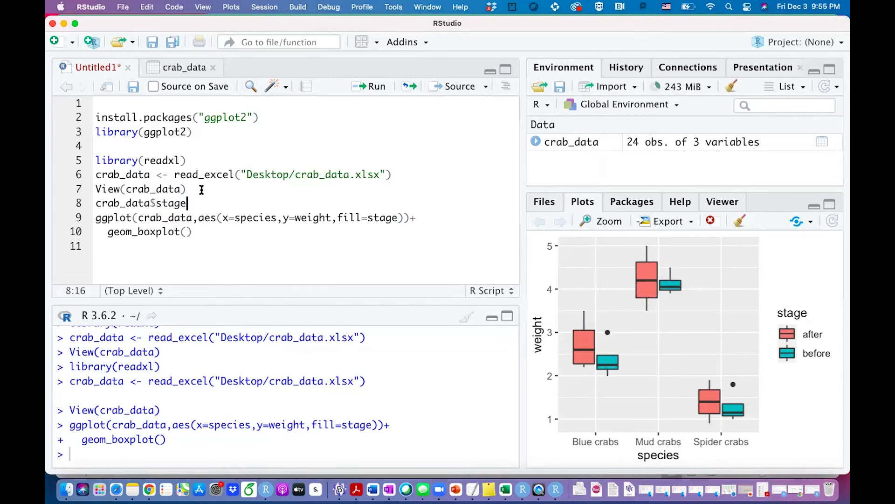
text(=factor(crab_data$stage,le)
text(vel)
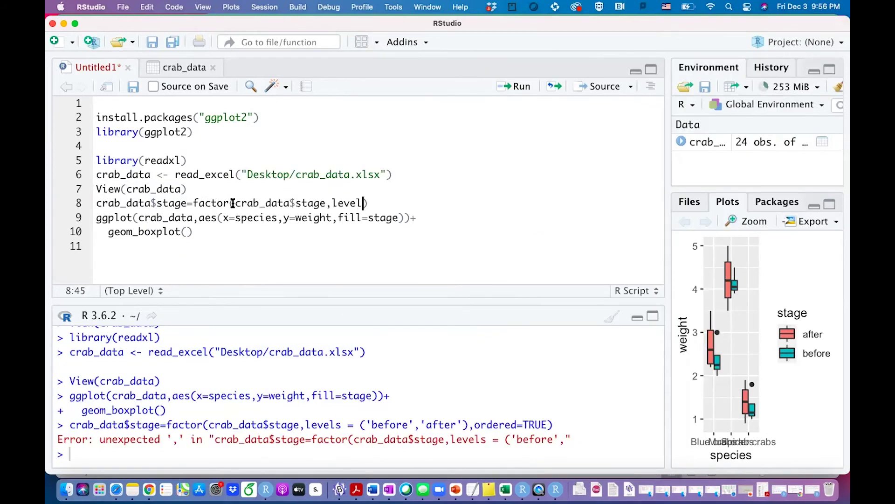
text(s=)
text(c()
text(')
text(before)
key(Right)
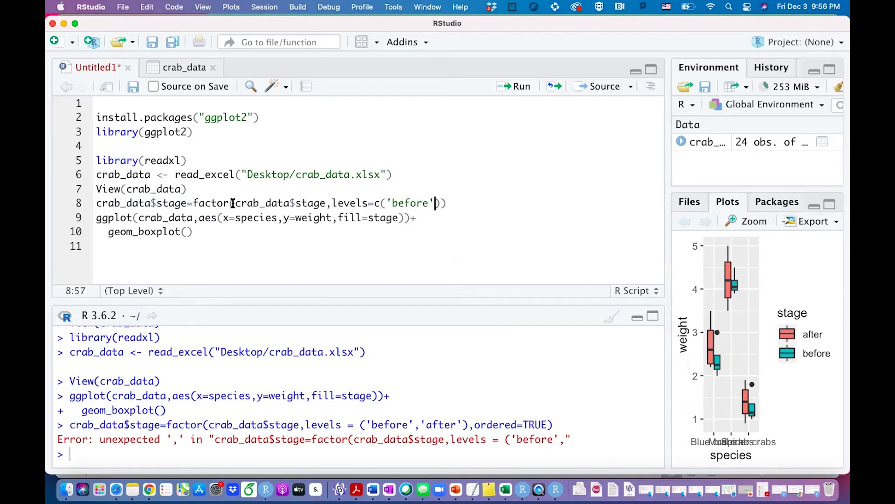
text(,'af)
text(ter)
key(Right)
text(),or)
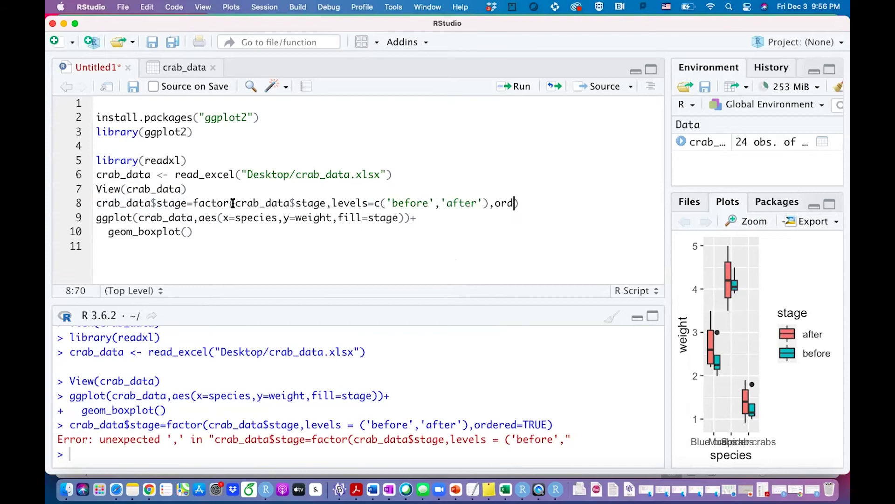
text(dered=T)
text(RUE)
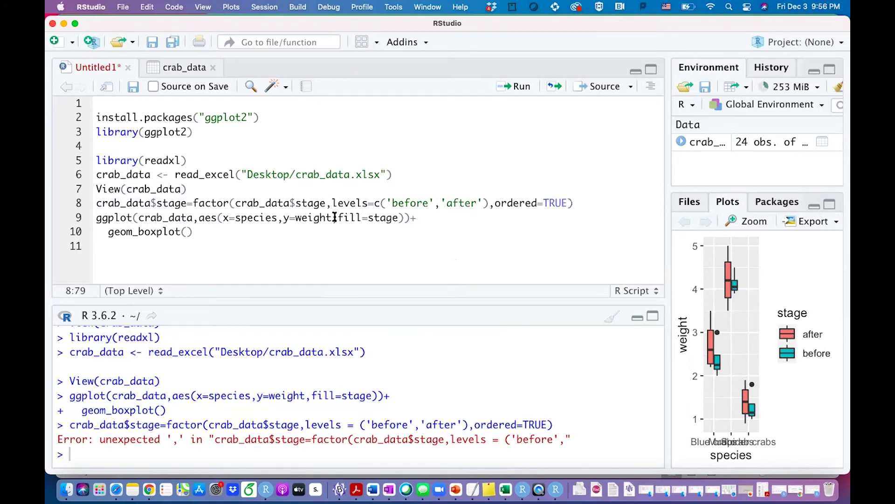
Step: Check the 'before' and 'after' level names and run the factor line
click(394, 204)
drag(394, 204, 429, 204)
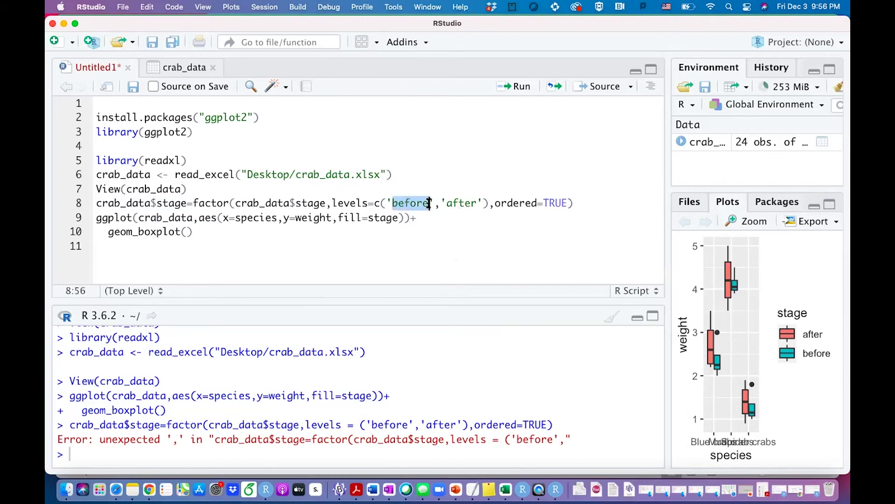
drag(448, 204, 475, 204)
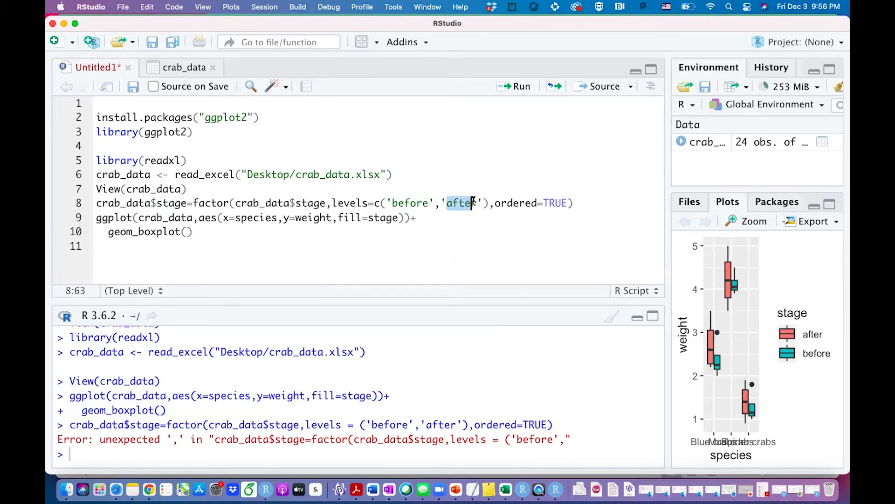
click(451, 217)
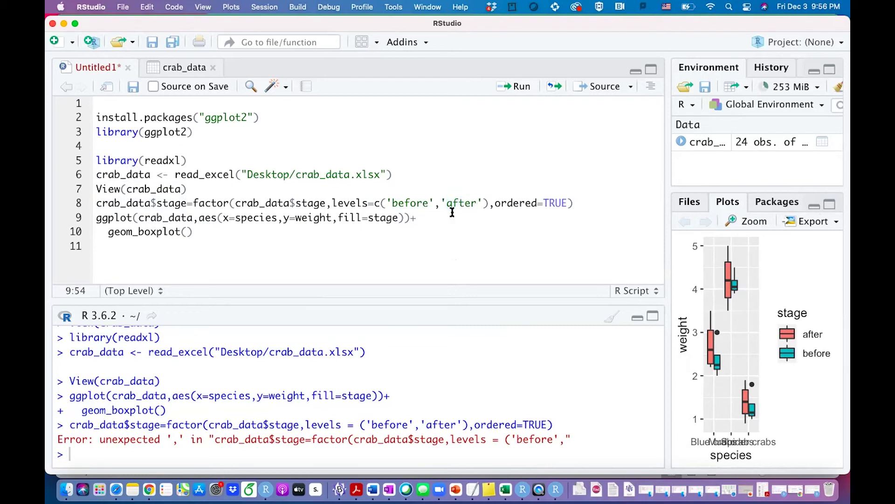
click(479, 204)
click(517, 87)
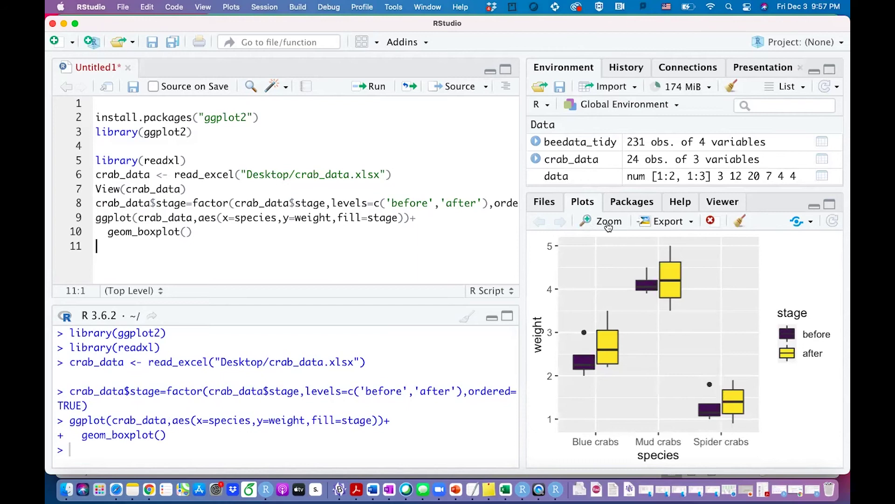
Step: Inspect the redrawn box plot, with before boxes first, in the Zoom window, then close it
click(608, 222)
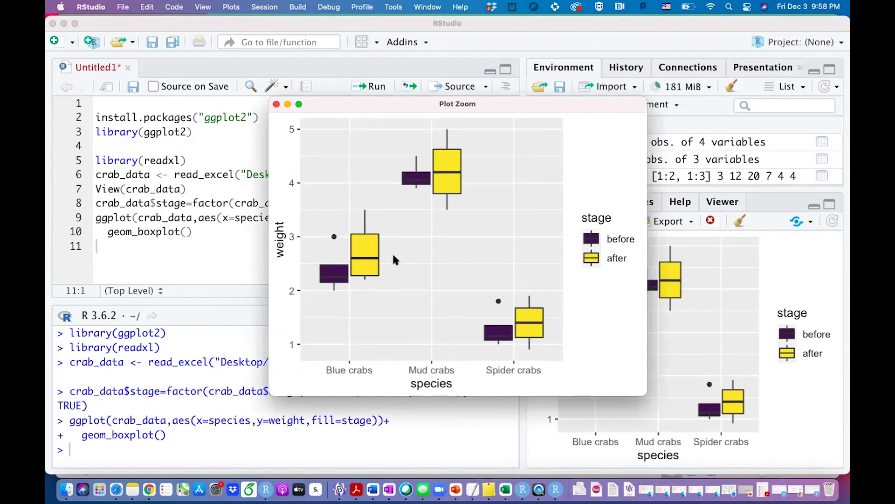
click(277, 105)
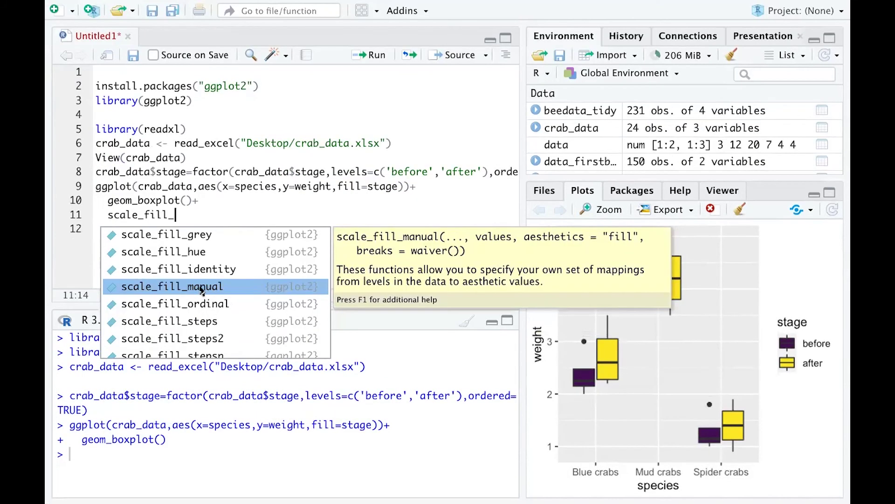
Step: Add scale_fill_manual(breaks=stage, values=c("blue","orange")) after geom_boxplot() and run the plot
click(172, 286)
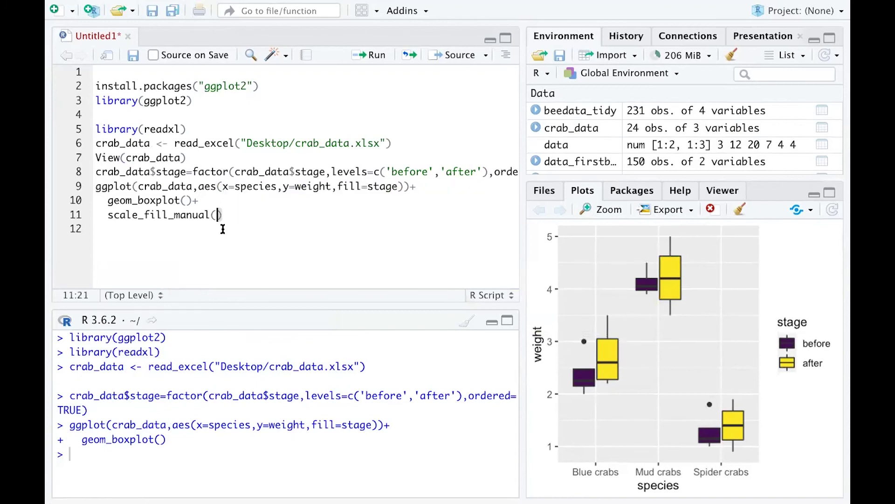
text(breaks=)
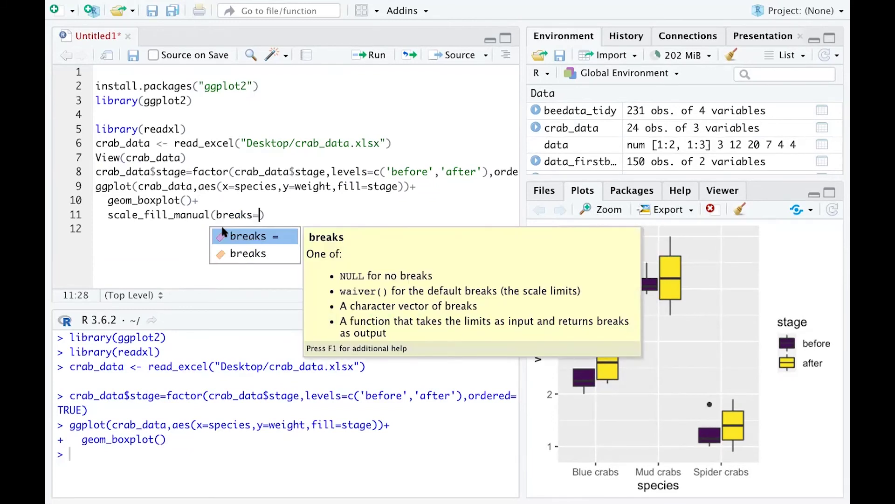
text(stage)
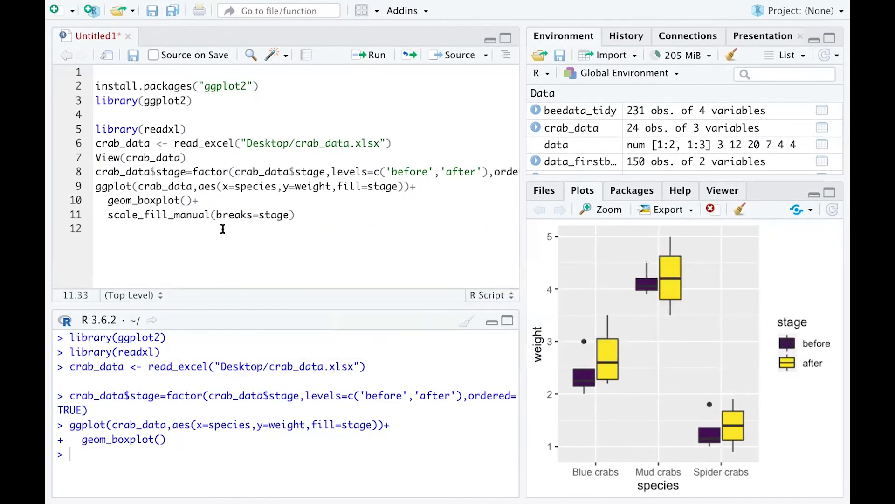
text(,)
key(Return)
text(values=)
text(c(")
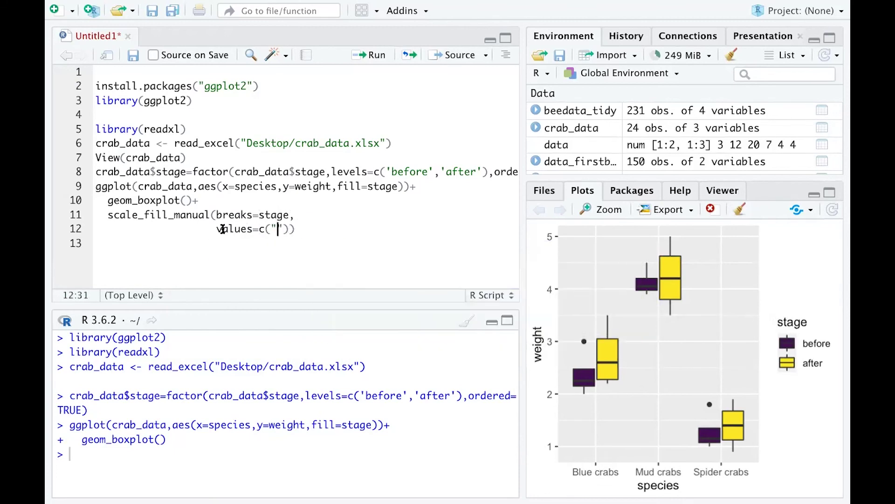
text(bl)
text(ue",")
text(organ)
key(BackSpace)
key(BackSpace)
text(an)
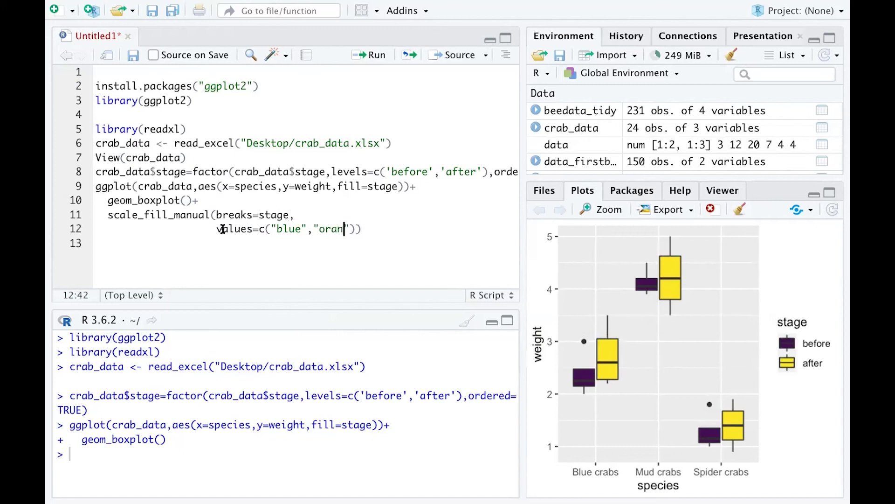
text(ge")
key(End)
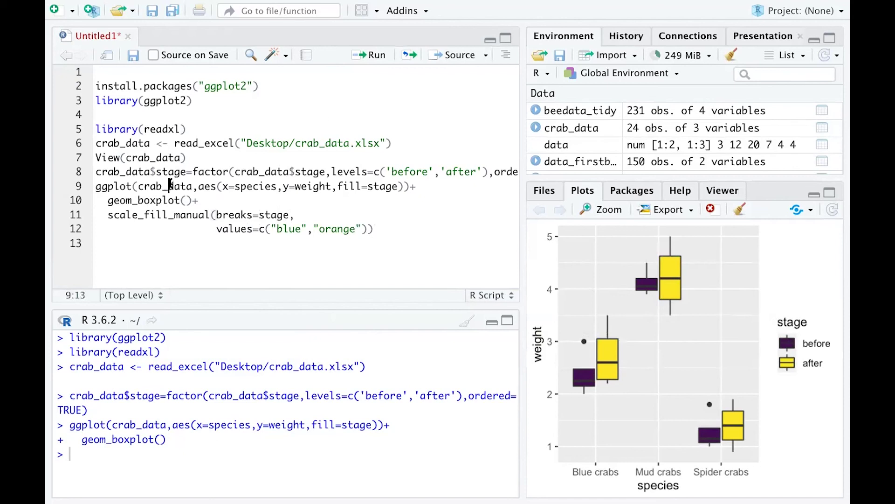
click(377, 55)
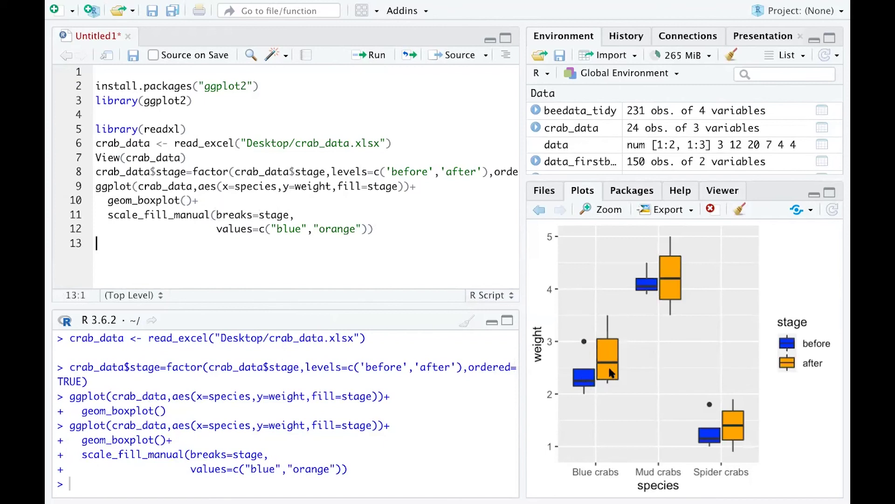
key(Return)
key(Return)
Step: Duplicate the plotting block and change its fill values to "grey" and "black"
text(ggplot(crab_data,aes(x=species,y=weight,fill=stage))+   geom_boxplot()+   scale_fill_manual(breaks=stage,                     values=c("blue","orange")))
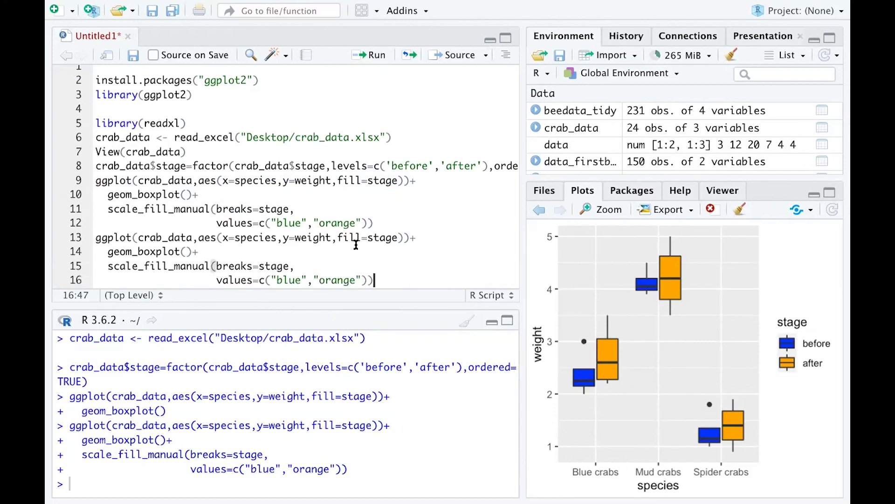
double_click(287, 280)
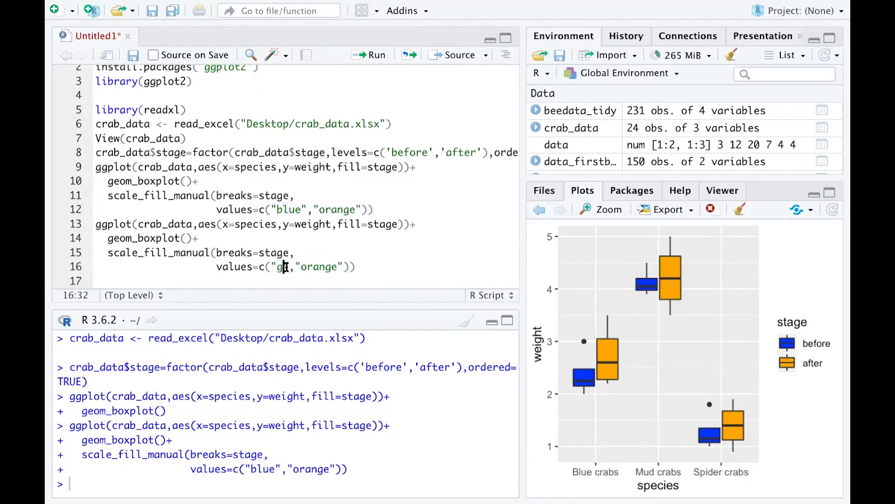
text(grey)
double_click(321, 267)
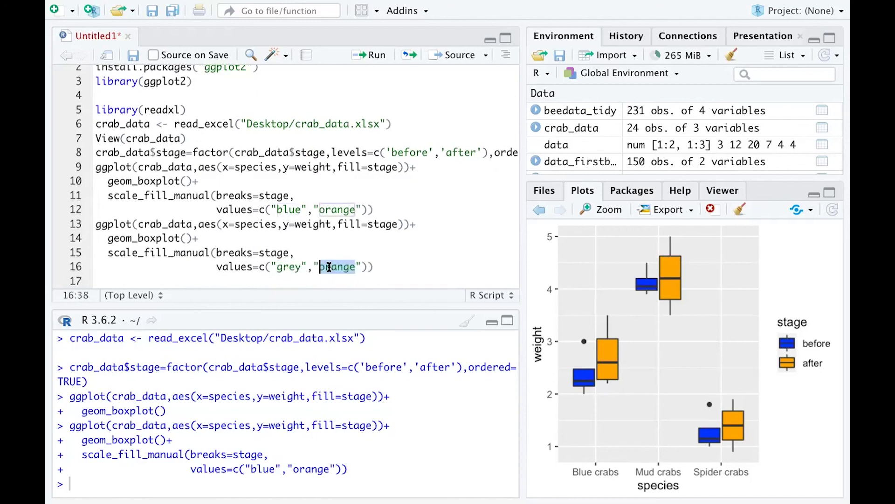
text(black)
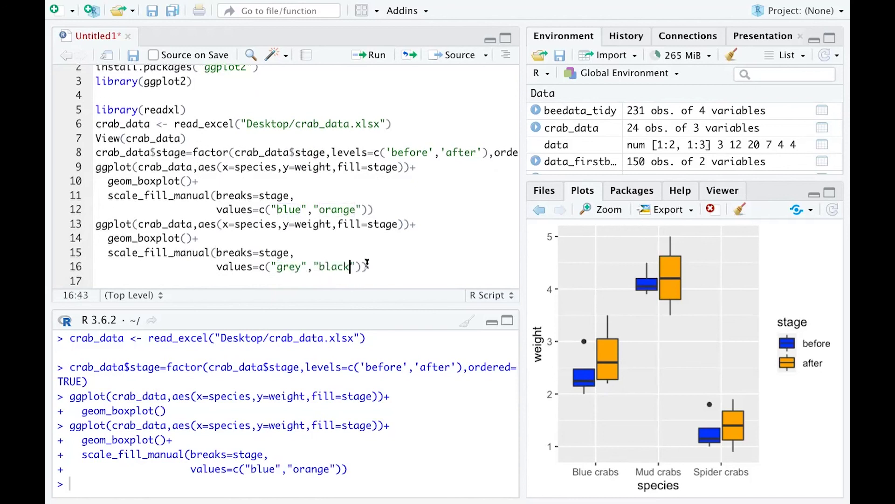
click(393, 266)
text(+)
Step: Append + theme_classic() to the copied block and run the grey/black plot
key(Return)
text(theme)
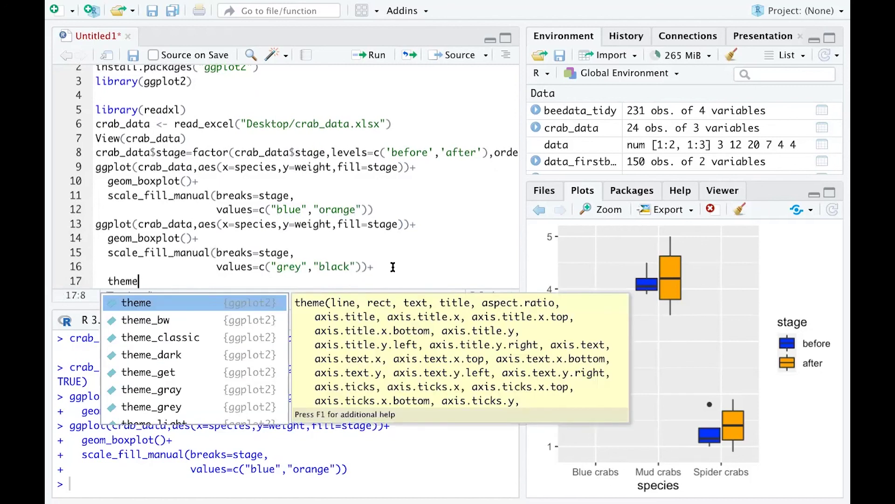
key(Down)
key(Down)
key(Tab)
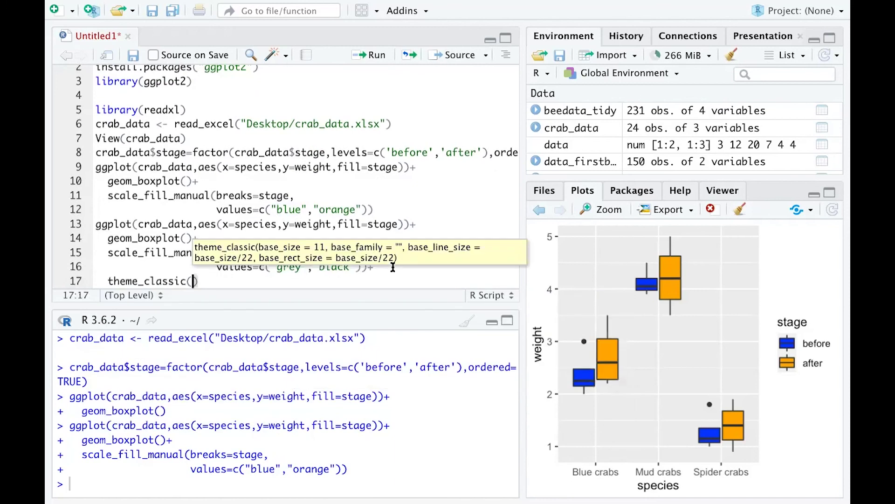
click(137, 225)
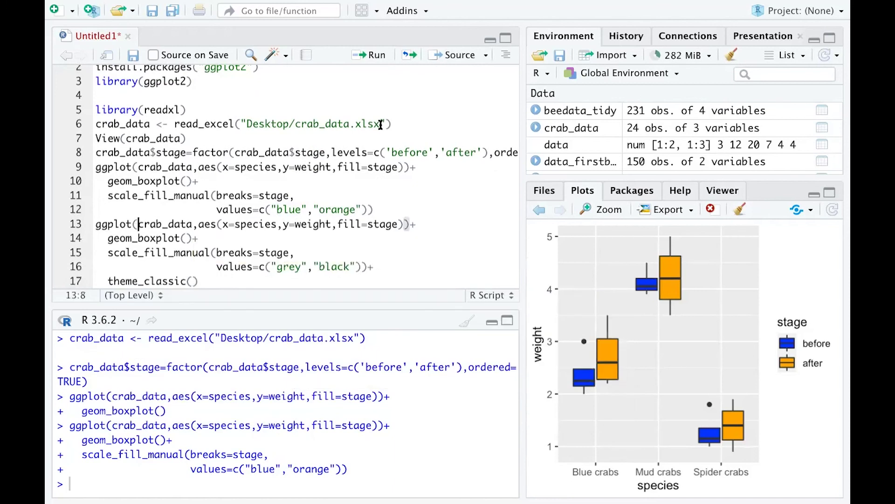
click(373, 56)
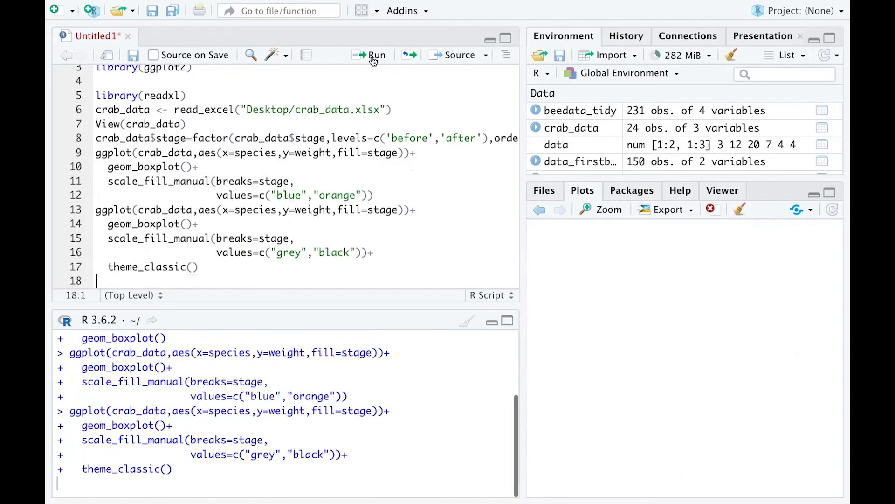